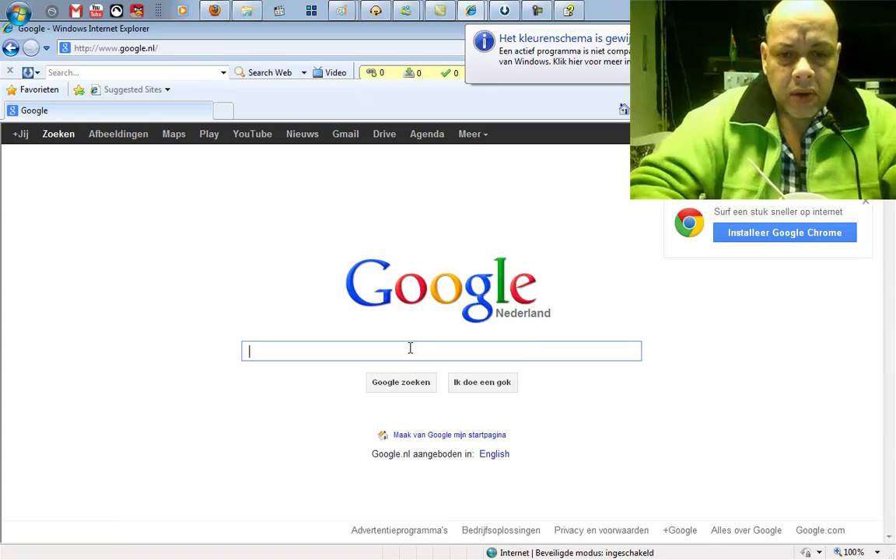
Step: Search Google for 'orbit downloader' and read the system requirements on orbitdownloader.com's download page
{"action": "type", "text": "or"}
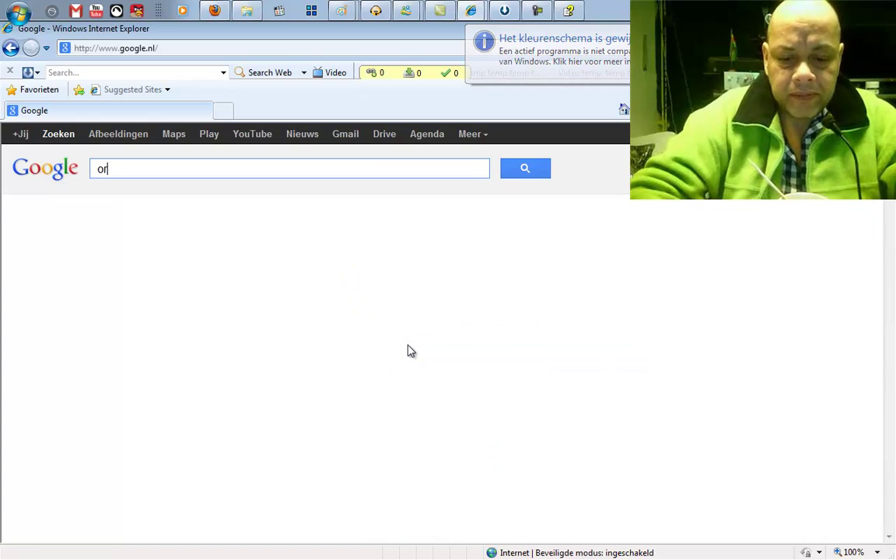
{"action": "type", "text": "bit down"}
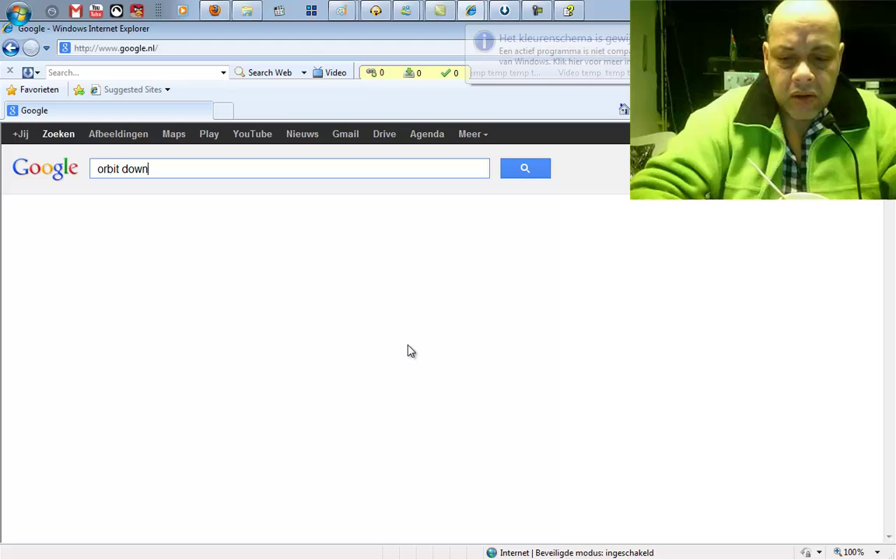
{"action": "type", "text": "loader"}
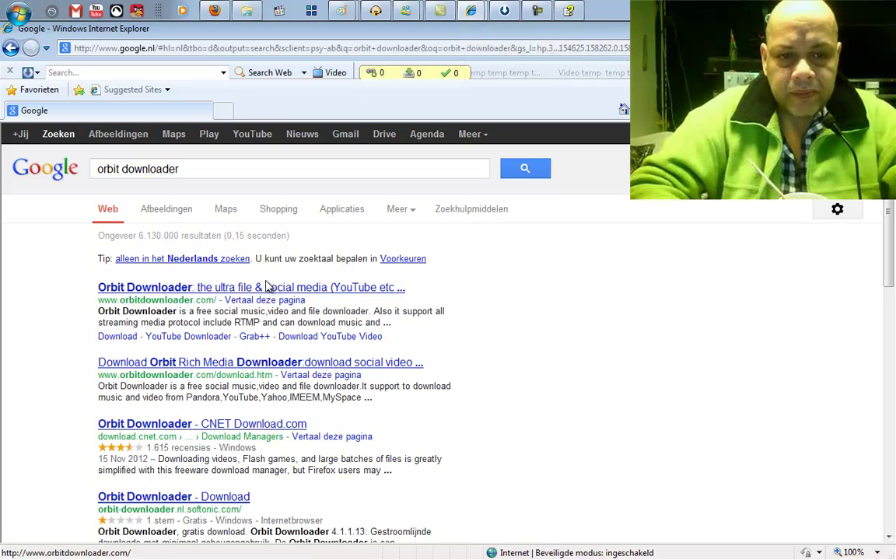
{"action": "left_click", "coordinate": [196, 367]}
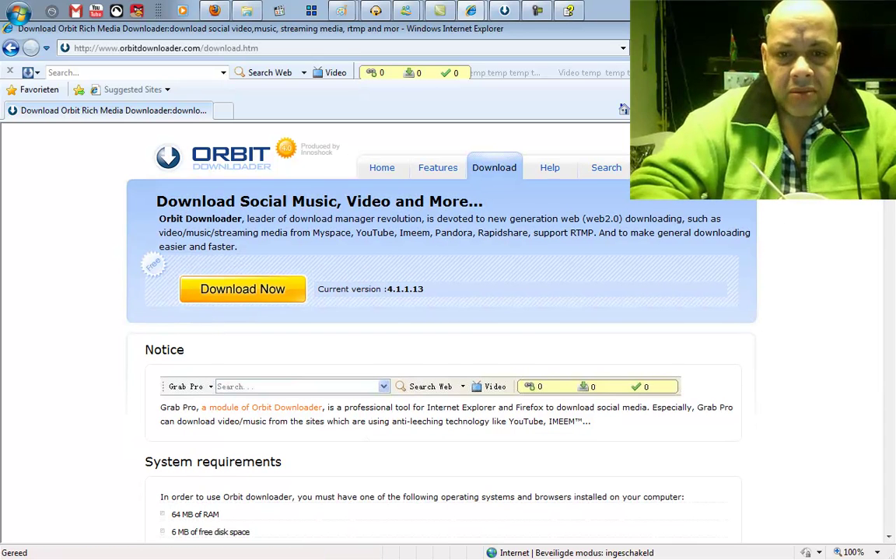
{"action": "left_click_drag", "start_coordinate": [889, 168], "coordinate": [888, 228]}
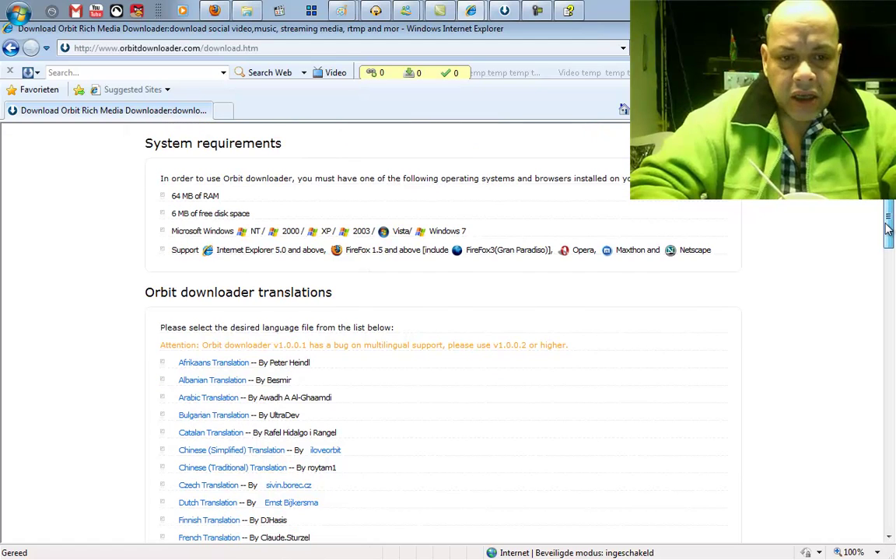
{"action": "left_click_drag", "start_coordinate": [889, 228], "coordinate": [887, 136]}
Step: Go back to the Google home page and search for 'dub midi reggae'
{"action": "left_click", "coordinate": [624, 109]}
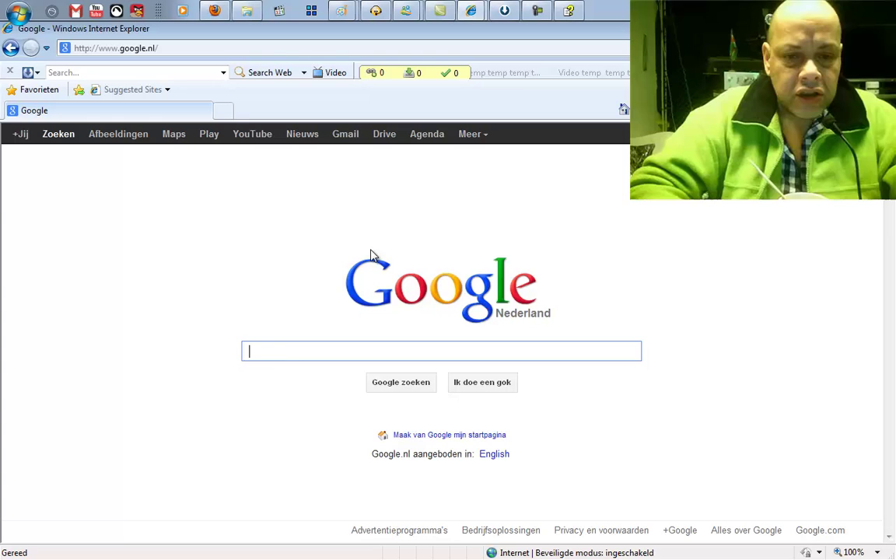
{"action": "left_click", "coordinate": [280, 349]}
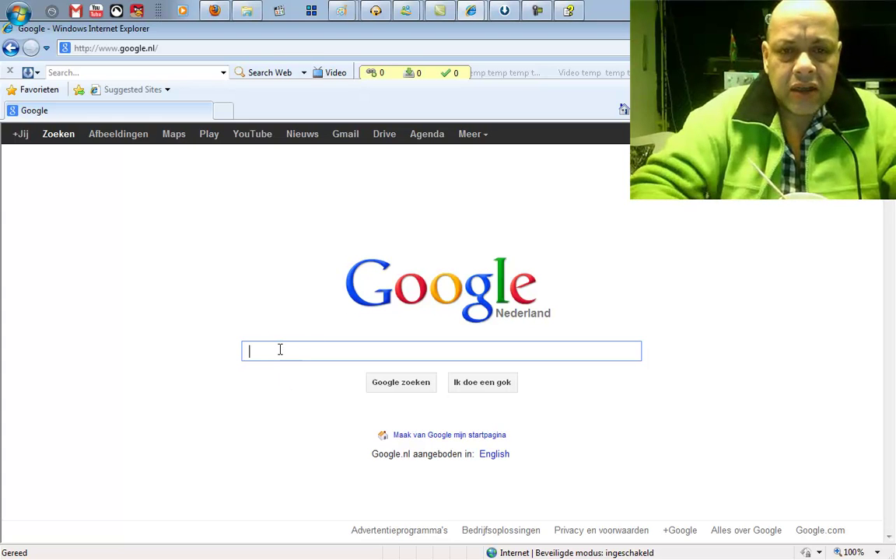
{"action": "type", "text": "d"}
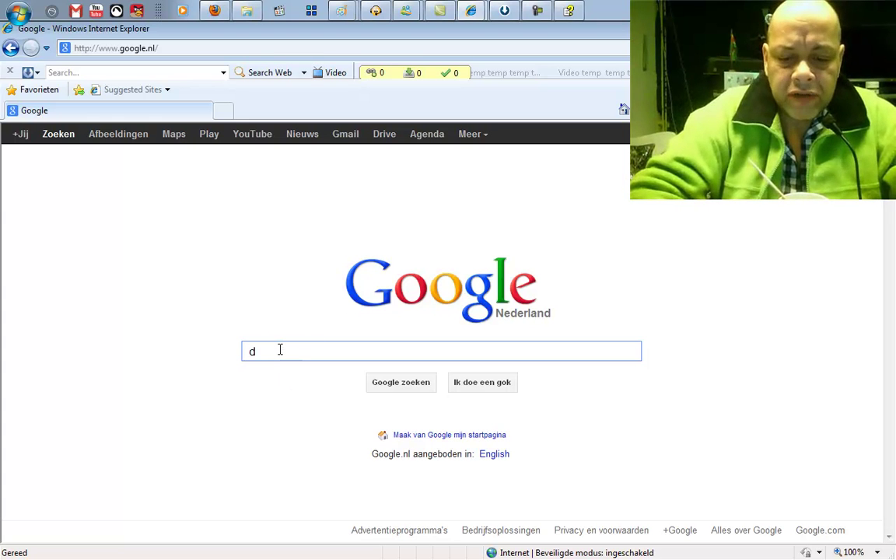
{"action": "type", "text": "ub mid"}
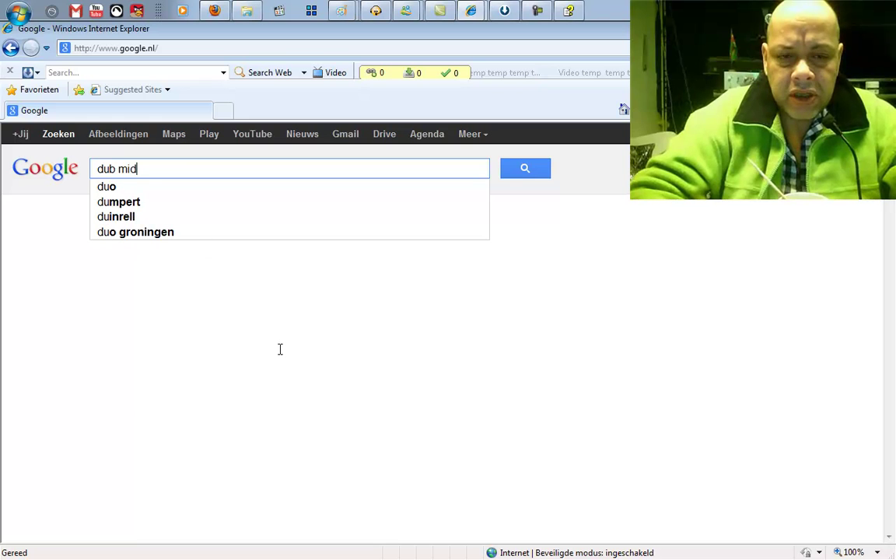
{"action": "type", "text": "i regga"}
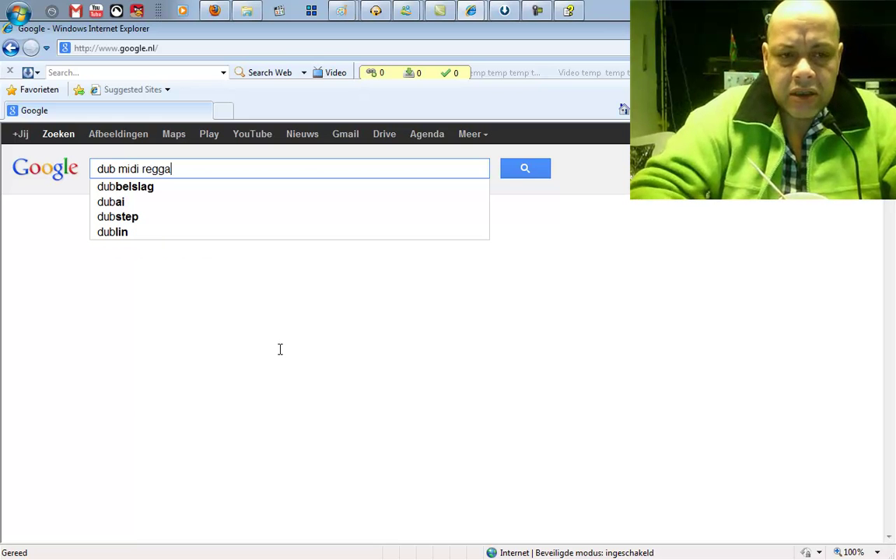
{"action": "type", "text": "e"}
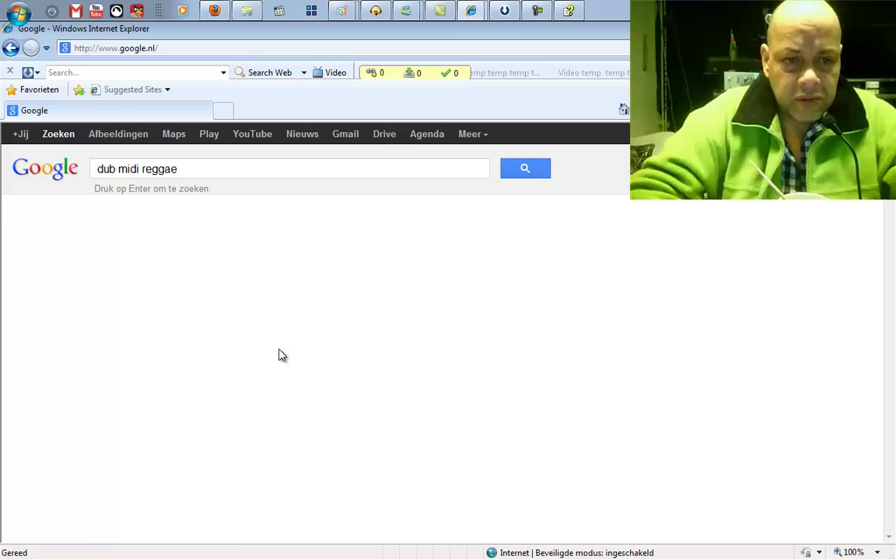
{"action": "key", "text": "Return"}
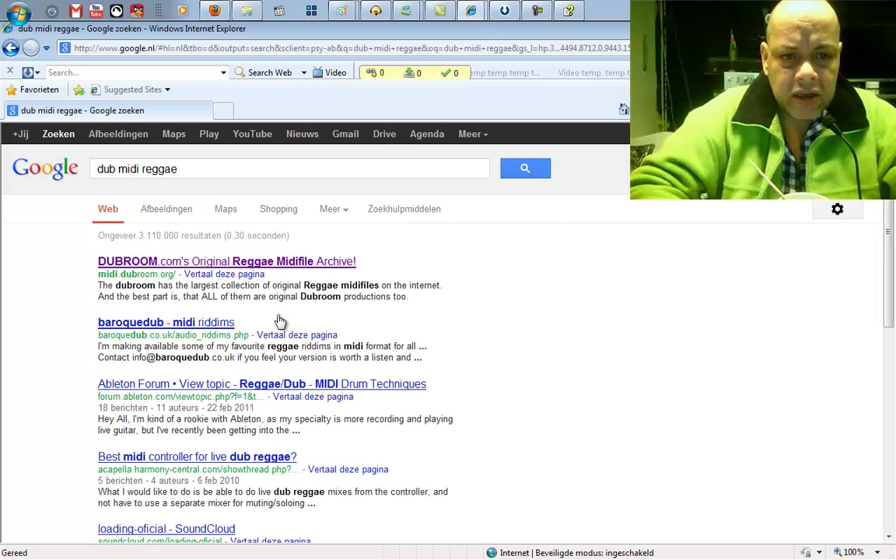
{"action": "mouse_move", "coordinate": [227, 262]}
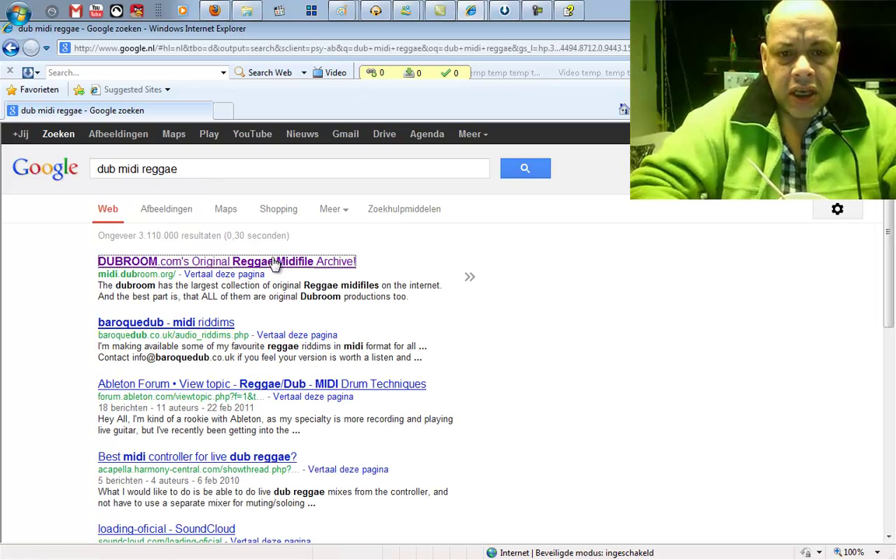
Step: Open DUBROOM.com's Original Reggae Midifile Archive and scroll down to the Messian Dread track links
{"action": "left_click", "coordinate": [274, 262]}
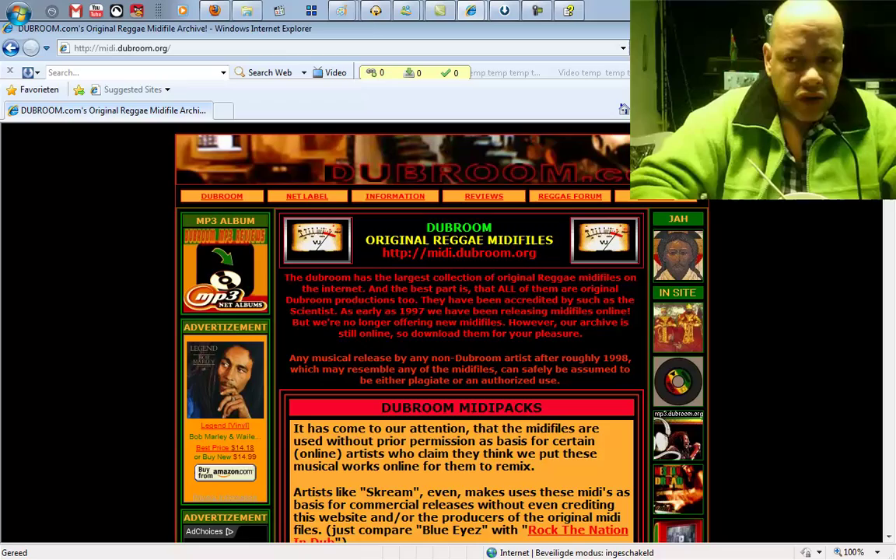
{"action": "scroll", "coordinate": [460, 327], "scroll_direction": "down", "scroll_amount": 3}
{"action": "scroll", "coordinate": [889, 203], "scroll_direction": "down", "scroll_amount": 2}
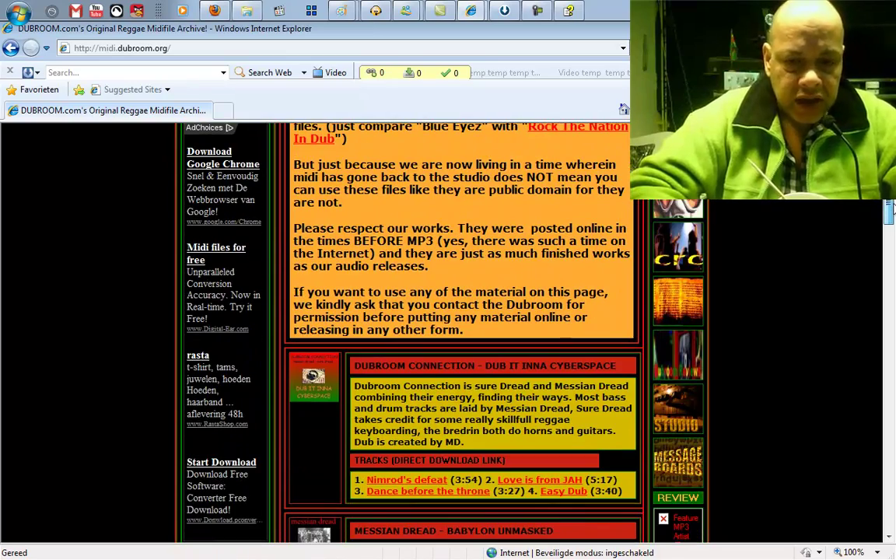
{"action": "left_click_drag", "start_coordinate": [892, 207], "coordinate": [895, 296]}
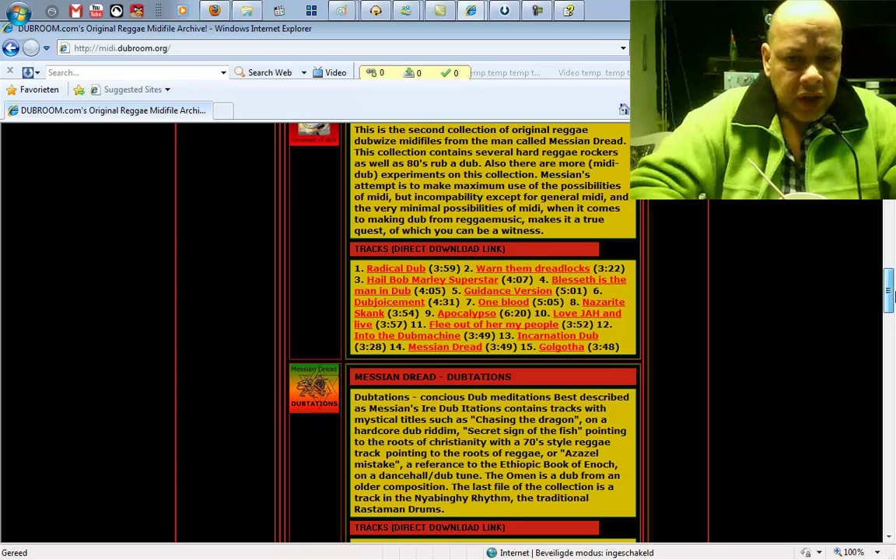
{"action": "left_click_drag", "start_coordinate": [895, 295], "coordinate": [895, 383]}
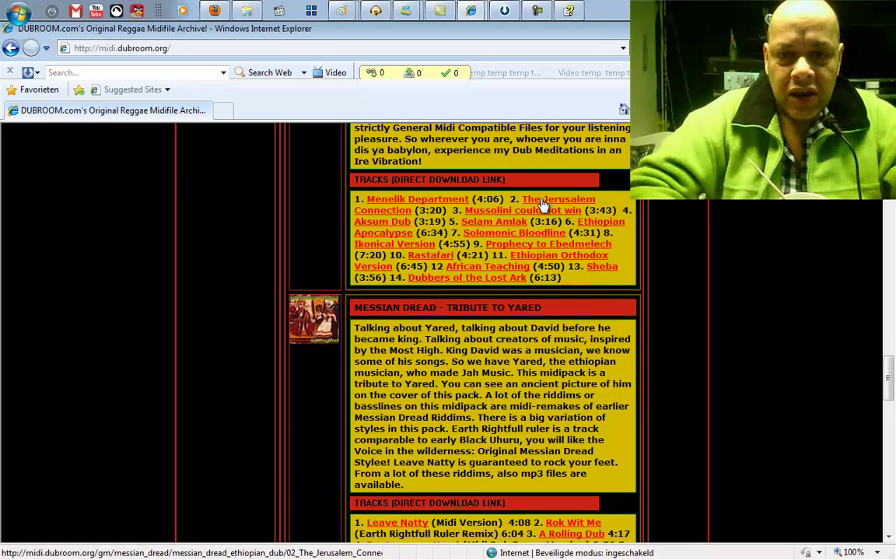
Step: Download 12_Afrikan_Teaching.mid with 'Download by Orbit' and cancel Internet Explorer's duplicate download
{"action": "right_click", "coordinate": [485, 274]}
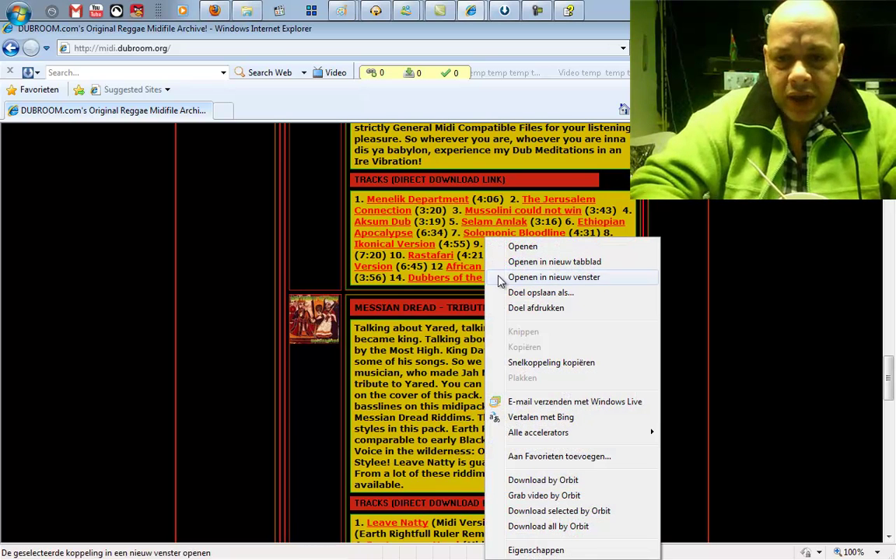
{"action": "left_click", "coordinate": [518, 296]}
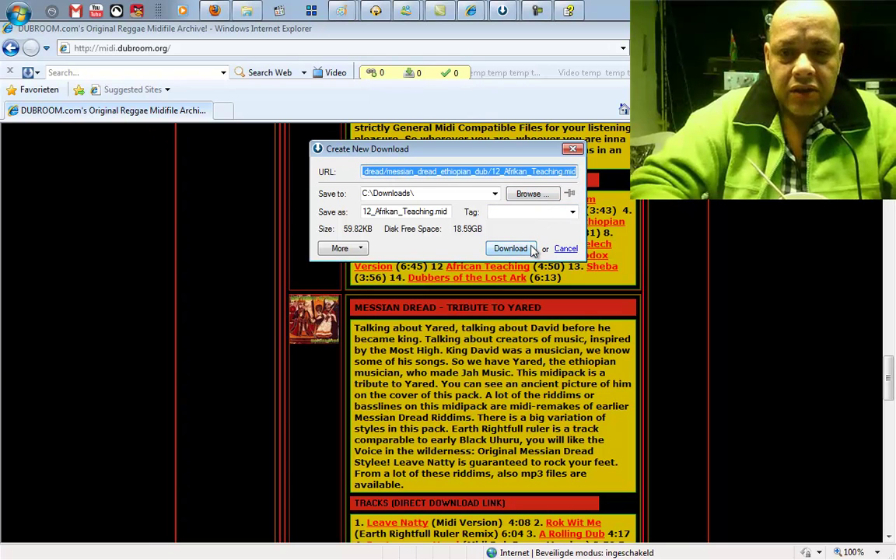
{"action": "left_click", "coordinate": [565, 249]}
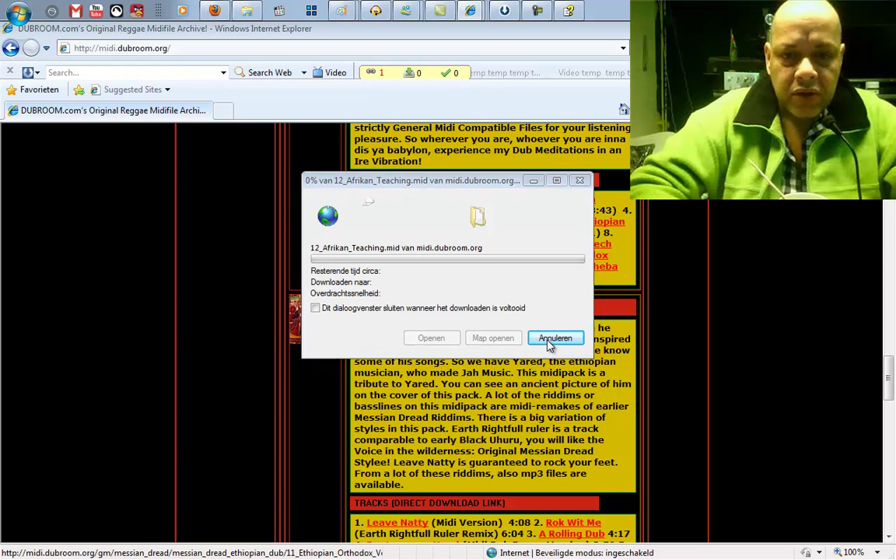
{"action": "left_click", "coordinate": [553, 340]}
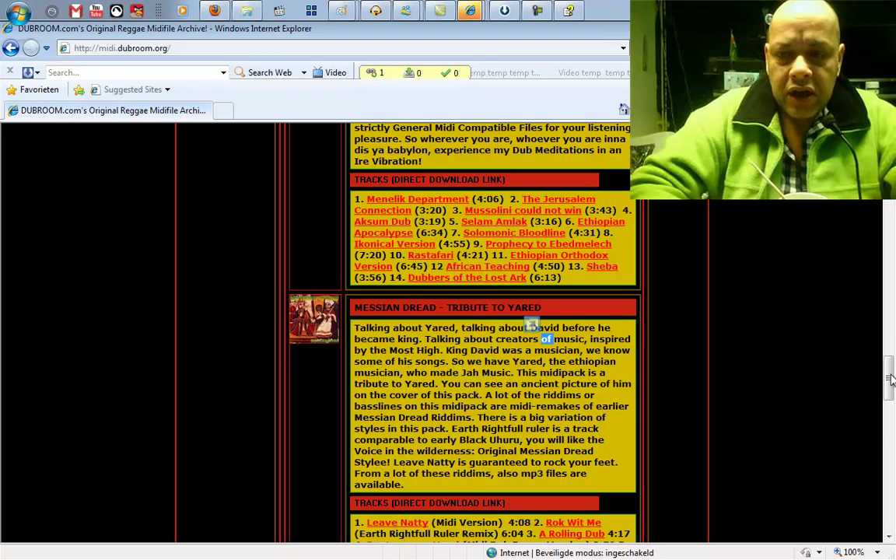
{"action": "mouse_move", "coordinate": [892, 379]}
{"action": "left_mouse_down"}
{"action": "mouse_move", "coordinate": [893, 471]}
{"action": "mouse_move", "coordinate": [891, 132]}
{"action": "left_mouse_up"}
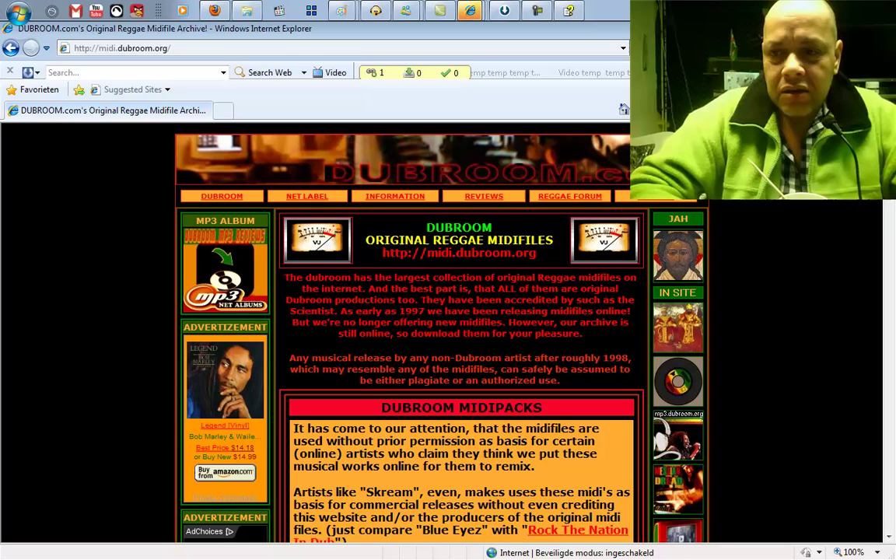
{"action": "right_click", "coordinate": [720, 201]}
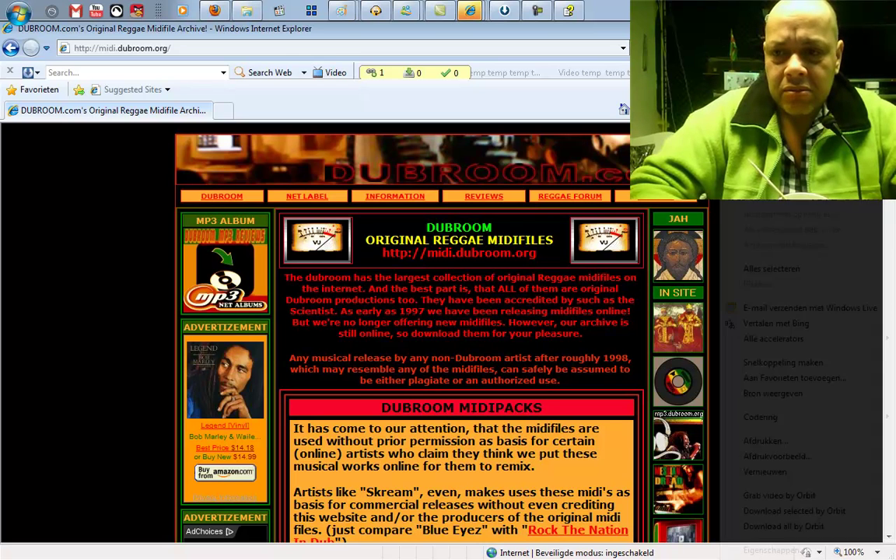
{"action": "scroll", "coordinate": [441, 335], "scroll_direction": "down", "scroll_amount": 2}
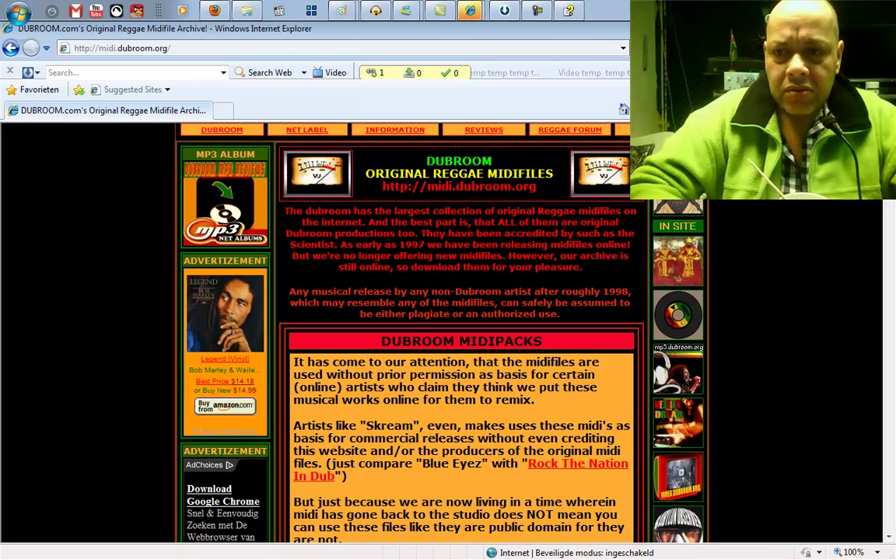
{"action": "scroll", "coordinate": [805, 240], "scroll_direction": "down", "scroll_amount": 4}
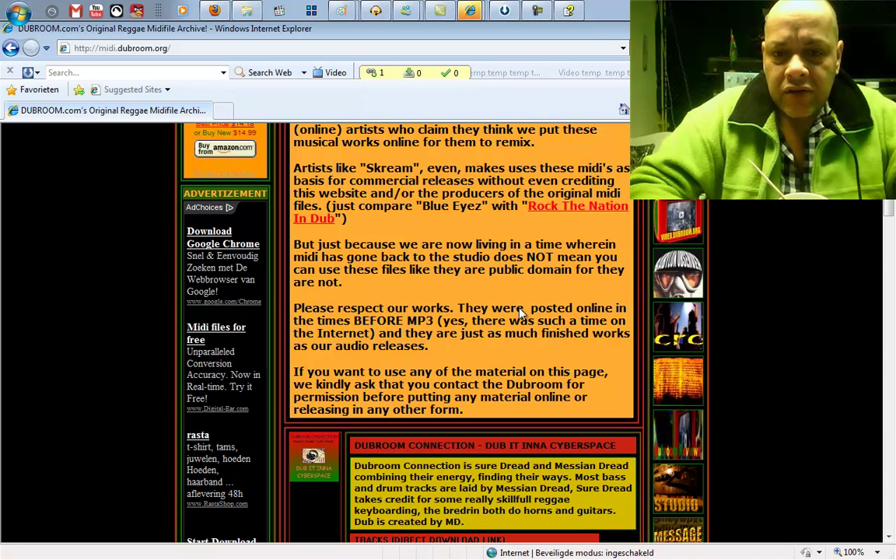
{"action": "key", "text": "shift+F10"}
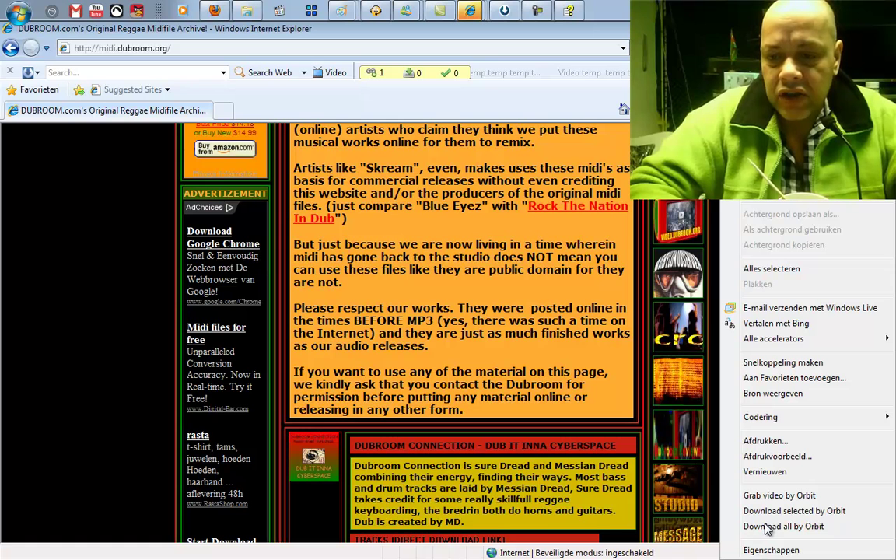
{"action": "right_click", "coordinate": [657, 333]}
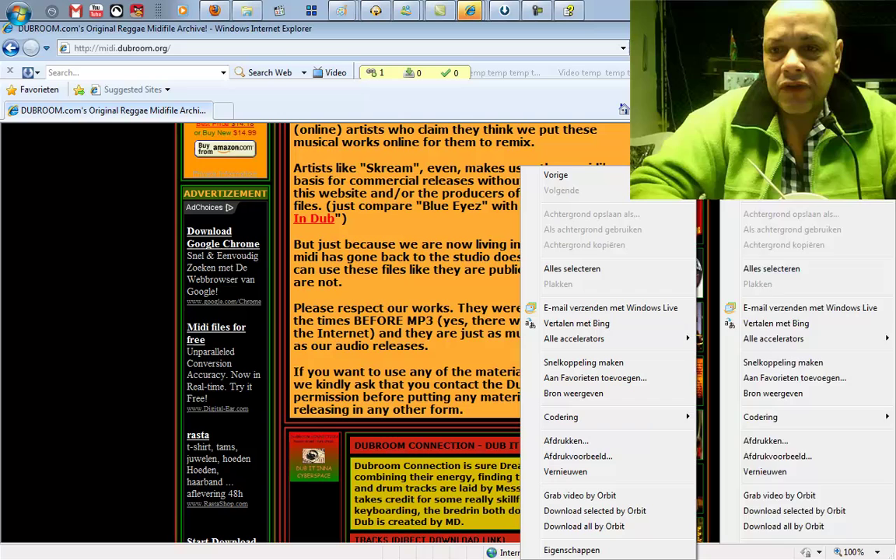
{"action": "key", "text": "Escape"}
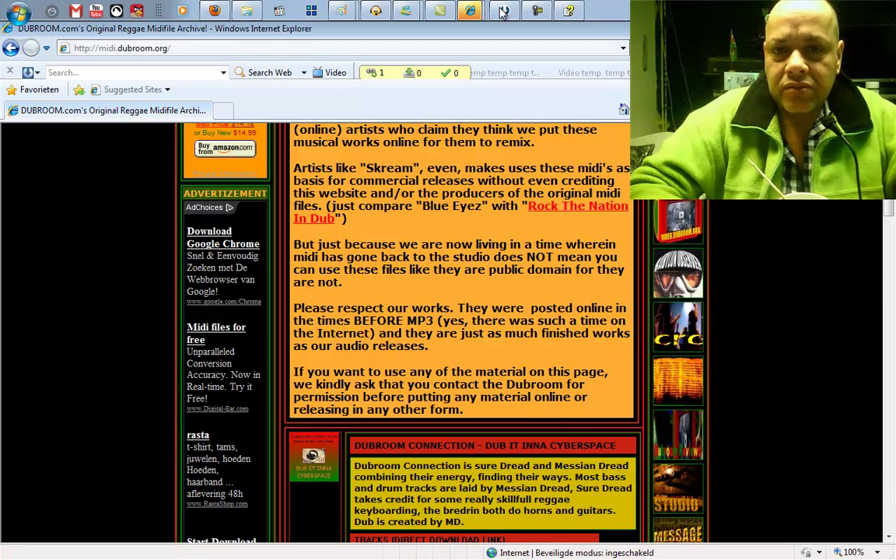
Step: Open Orbit's link list for the DUBROOM page and tick the Love is from/in the house of JAH and Messian Dread rows
{"action": "left_click", "coordinate": [502, 11]}
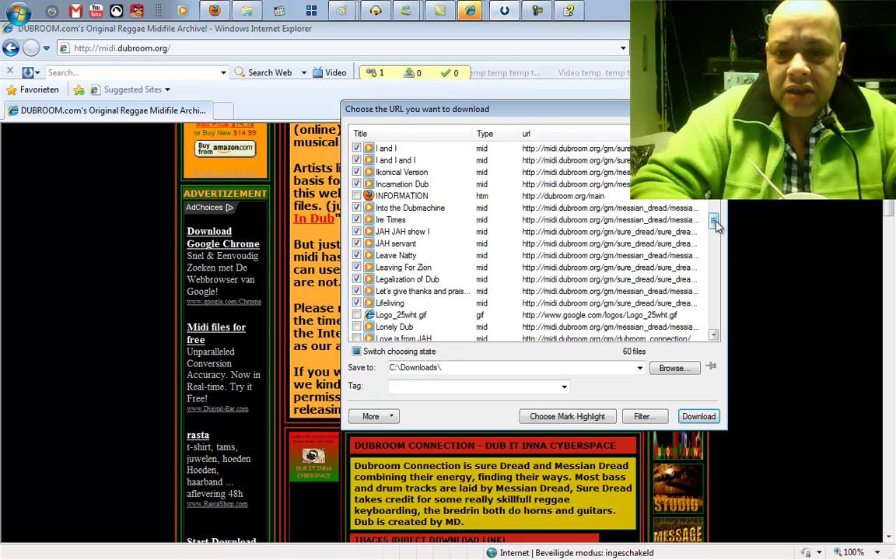
{"action": "left_click_drag", "start_coordinate": [716, 224], "coordinate": [719, 235]}
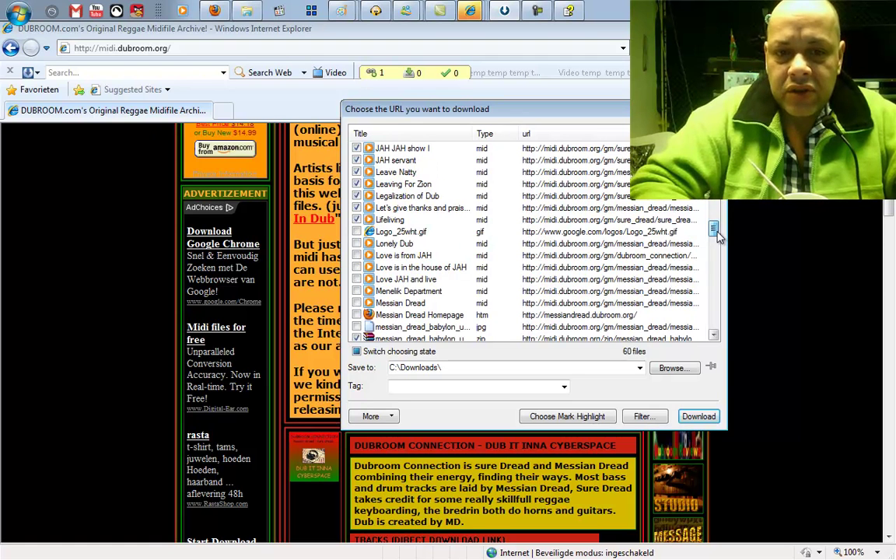
{"action": "left_click_drag", "start_coordinate": [719, 238], "coordinate": [719, 241]}
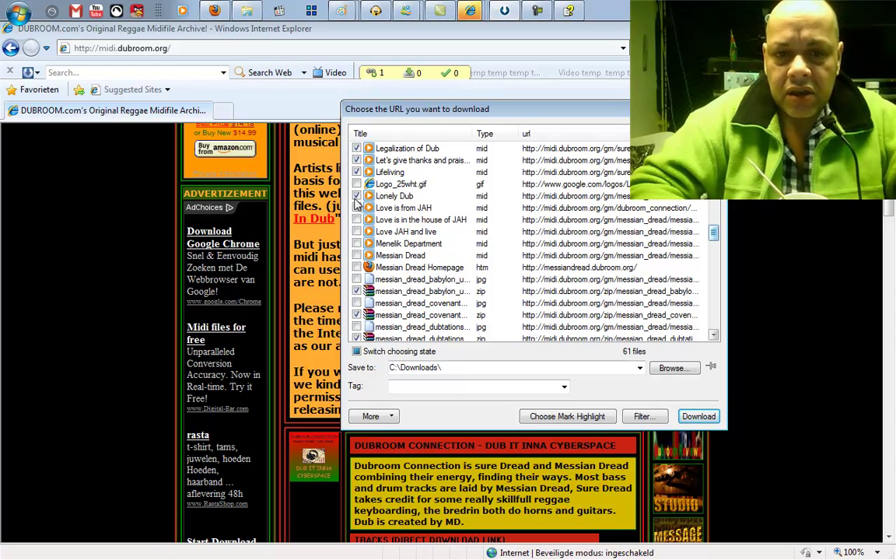
{"action": "left_click", "coordinate": [356, 196]}
{"action": "left_click", "coordinate": [357, 196]}
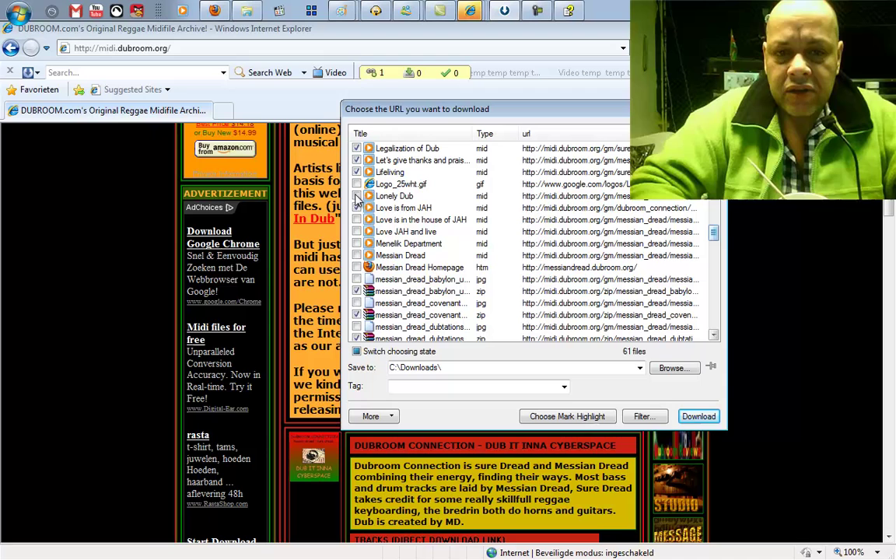
{"action": "left_click", "coordinate": [356, 220]}
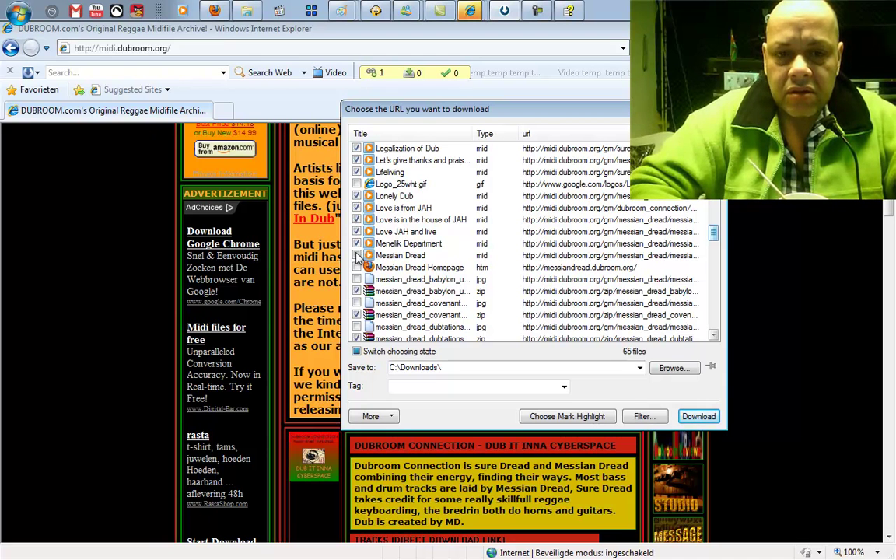
{"action": "left_click", "coordinate": [357, 255]}
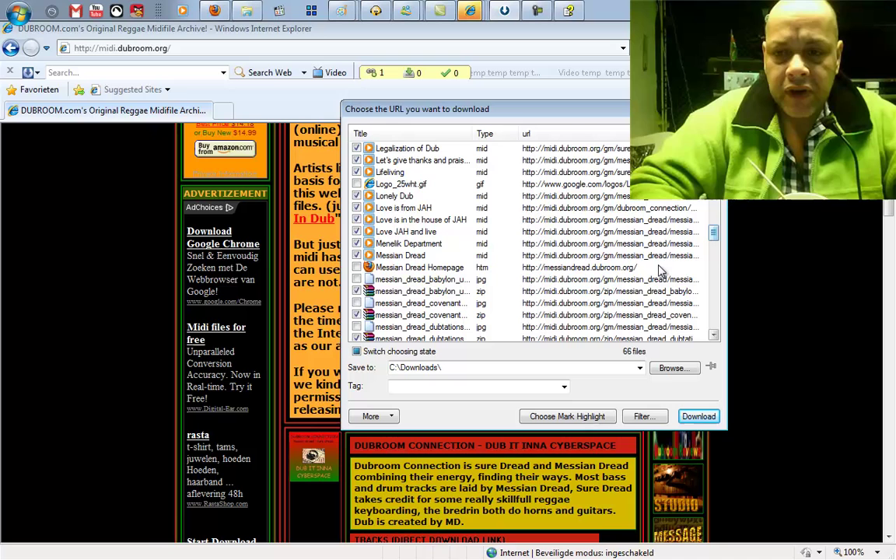
Step: Stop the antivirus scan that popped up over the link list
{"action": "left_click_drag", "start_coordinate": [715, 232], "coordinate": [714, 253]}
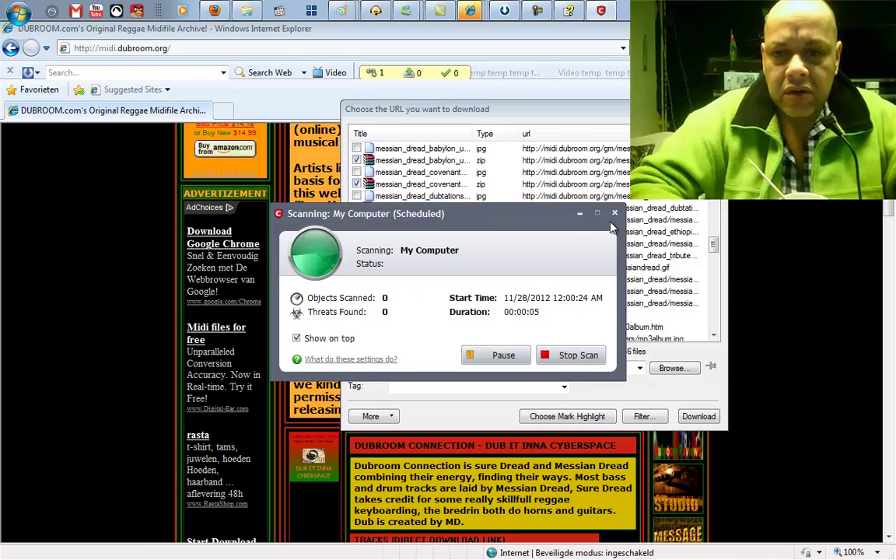
{"action": "left_click", "coordinate": [615, 213]}
{"action": "left_click", "coordinate": [467, 330]}
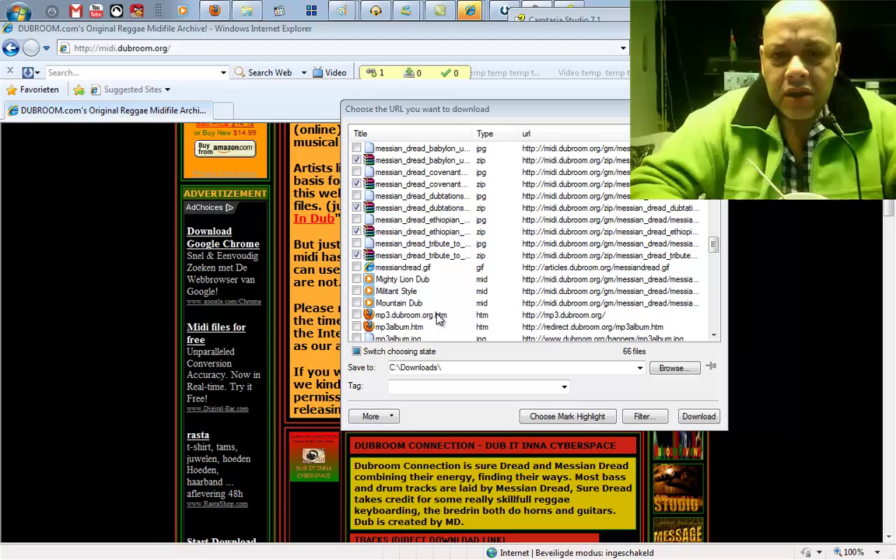
Step: Tick Mighty Lion Dub through Rastafari, including Natty Know, One blood and Passive Dub
{"action": "left_click", "coordinate": [357, 279]}
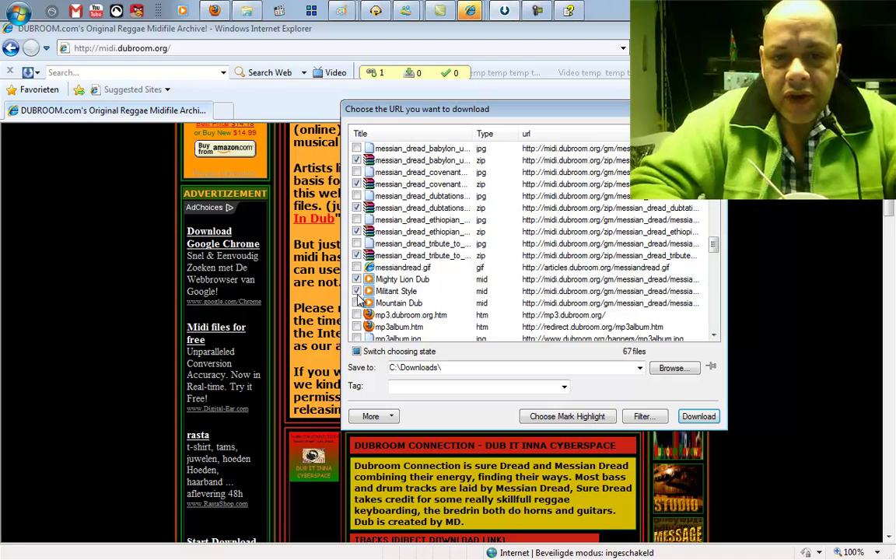
{"action": "left_click", "coordinate": [357, 303]}
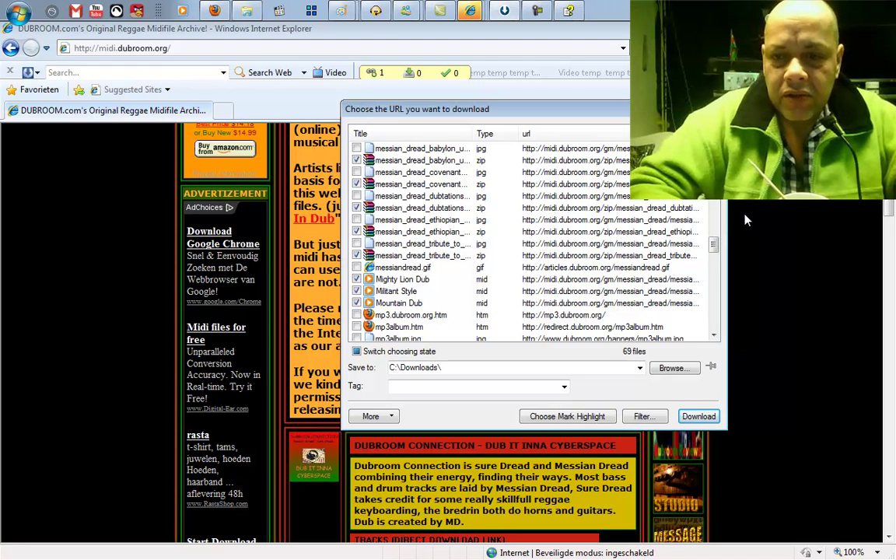
{"action": "left_click_drag", "start_coordinate": [715, 247], "coordinate": [715, 254]}
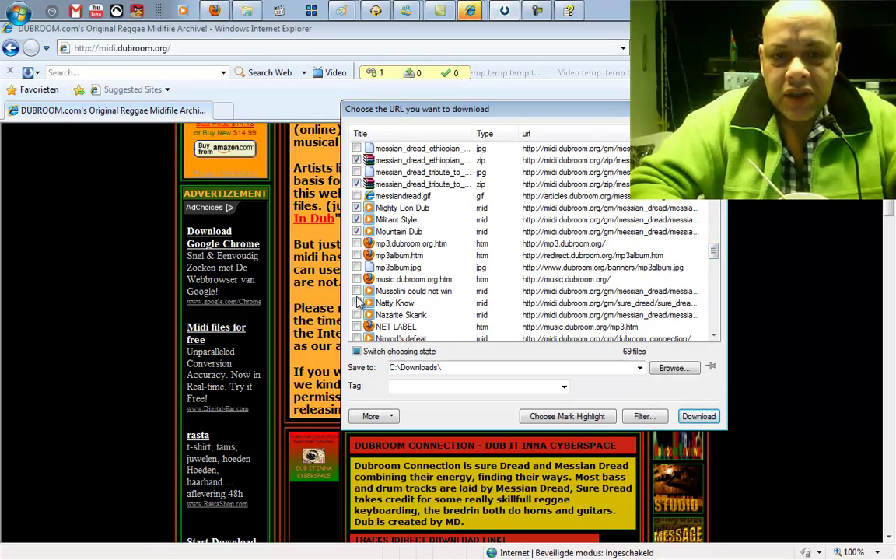
{"action": "left_click", "coordinate": [357, 291]}
{"action": "left_click", "coordinate": [357, 303]}
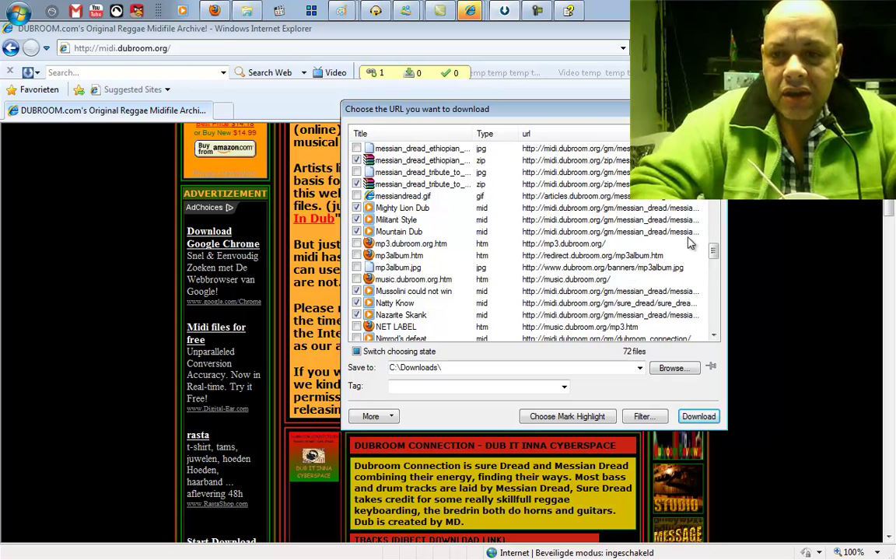
{"action": "scroll", "coordinate": [713, 257], "scroll_direction": "down", "scroll_amount": 3}
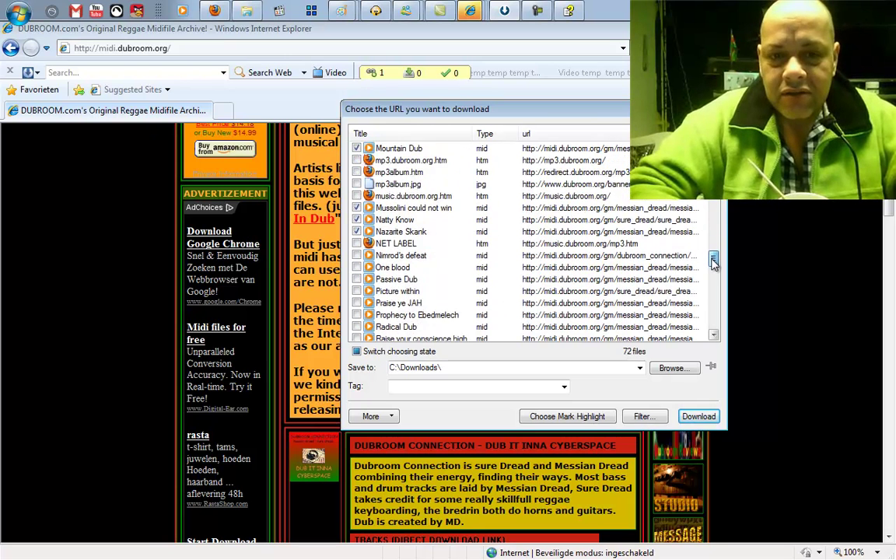
{"action": "left_click", "coordinate": [356, 244]}
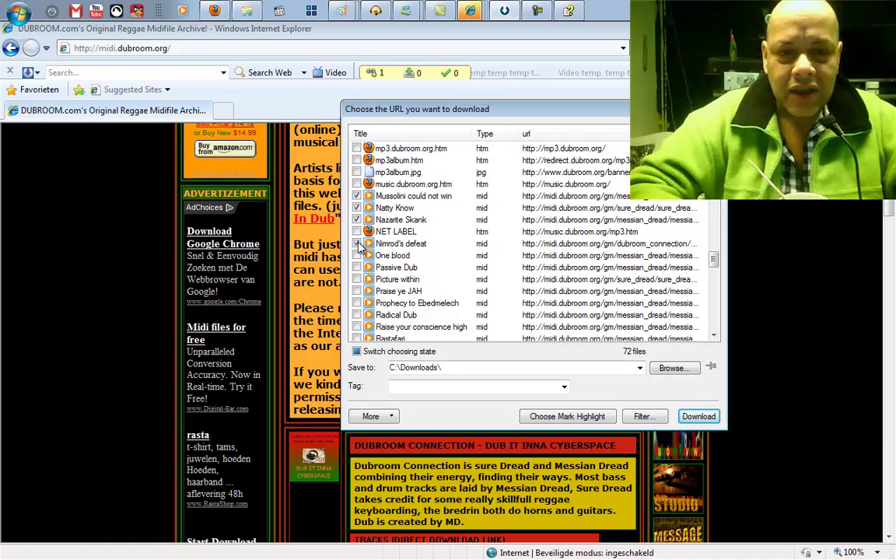
{"action": "left_click", "coordinate": [357, 255]}
{"action": "left_click", "coordinate": [356, 267]}
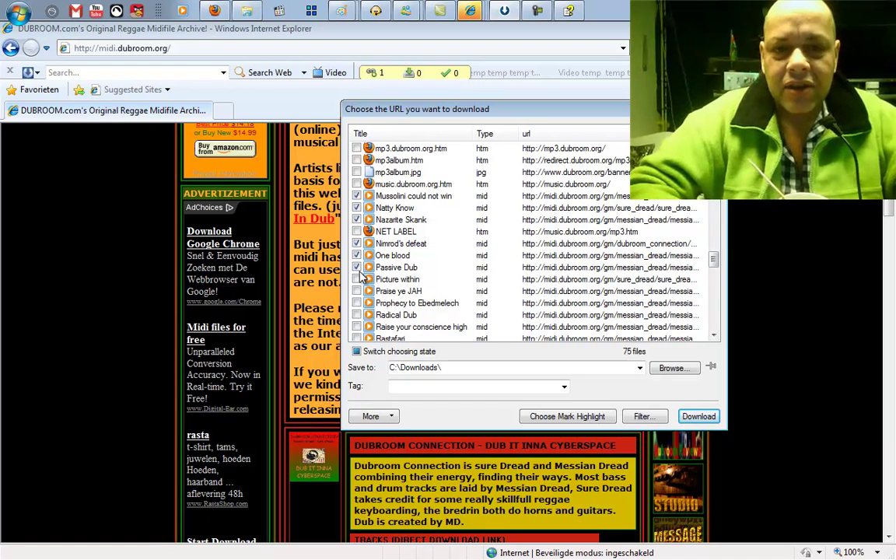
{"action": "left_click", "coordinate": [357, 279]}
{"action": "left_click", "coordinate": [356, 302]}
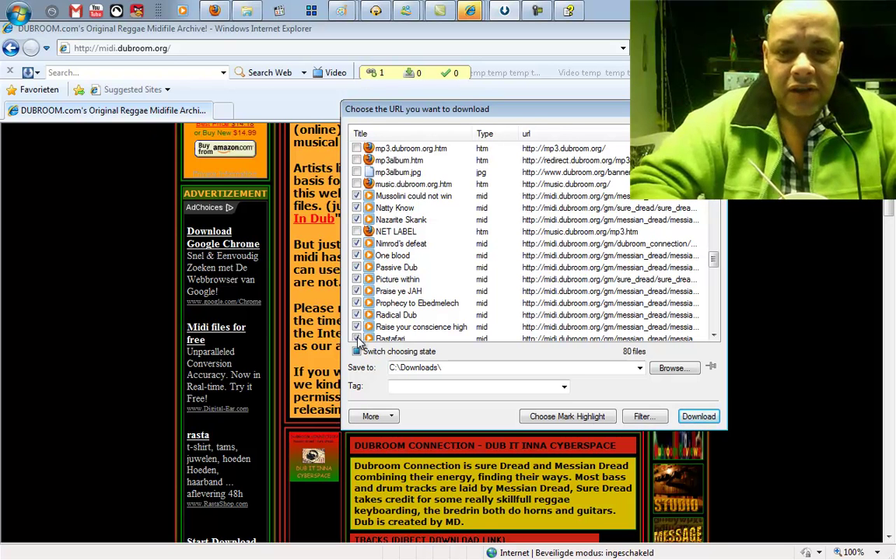
{"action": "left_click", "coordinate": [358, 339]}
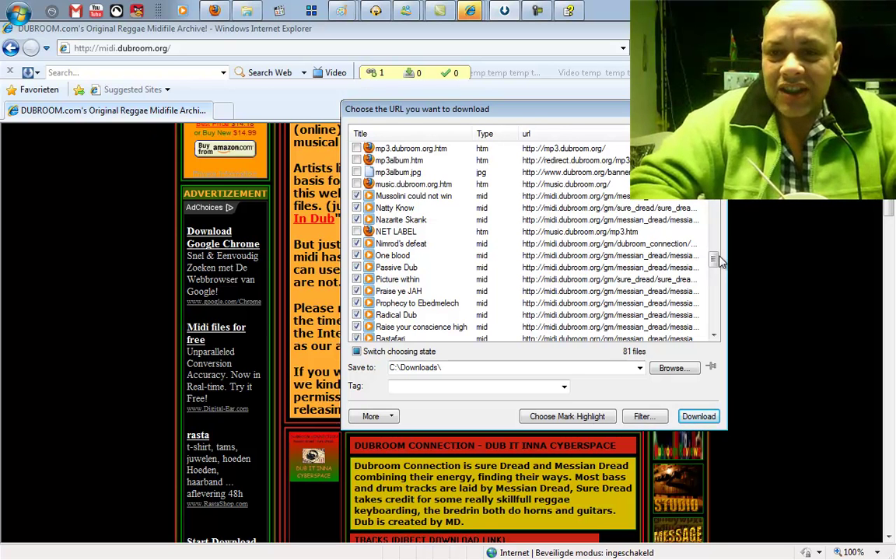
Step: Tick Rok Wit Me, See you Sister, Selam Amlak, Send Doun, Sheba and So Tired of the Rat Race
{"action": "left_click_drag", "start_coordinate": [714, 260], "coordinate": [716, 270]}
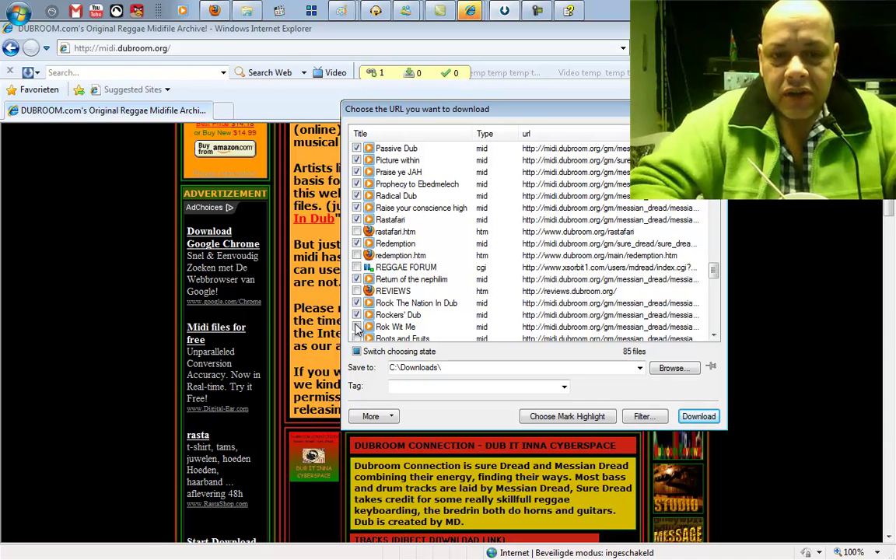
{"action": "left_click", "coordinate": [357, 333]}
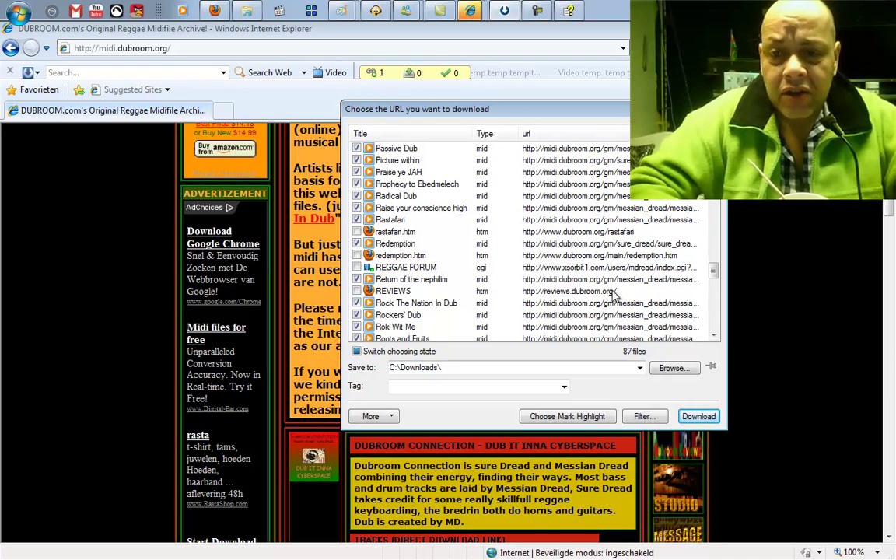
{"action": "left_click_drag", "start_coordinate": [713, 272], "coordinate": [714, 286]}
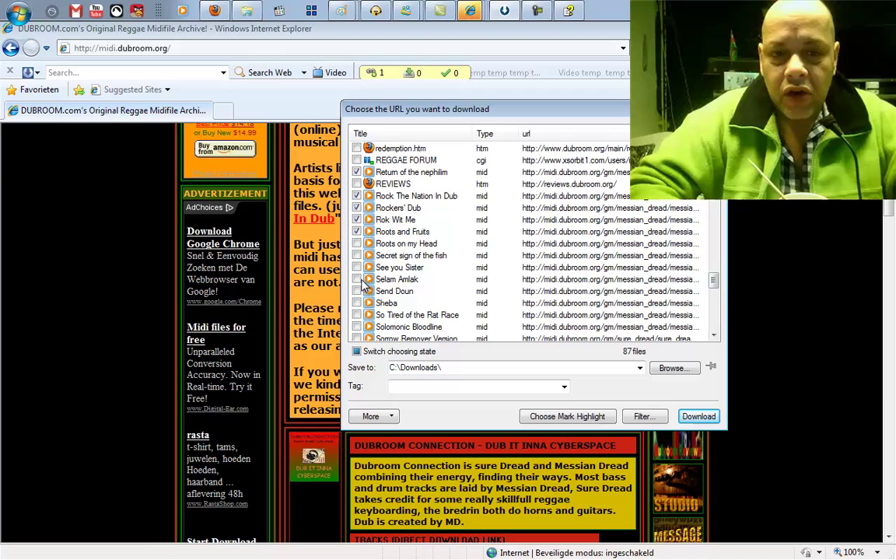
{"action": "left_click", "coordinate": [357, 280]}
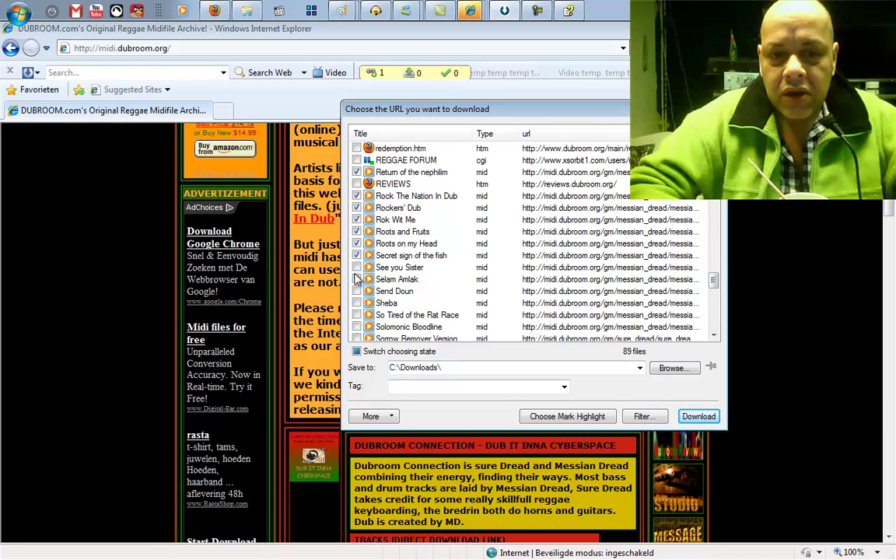
{"action": "left_click", "coordinate": [356, 255]}
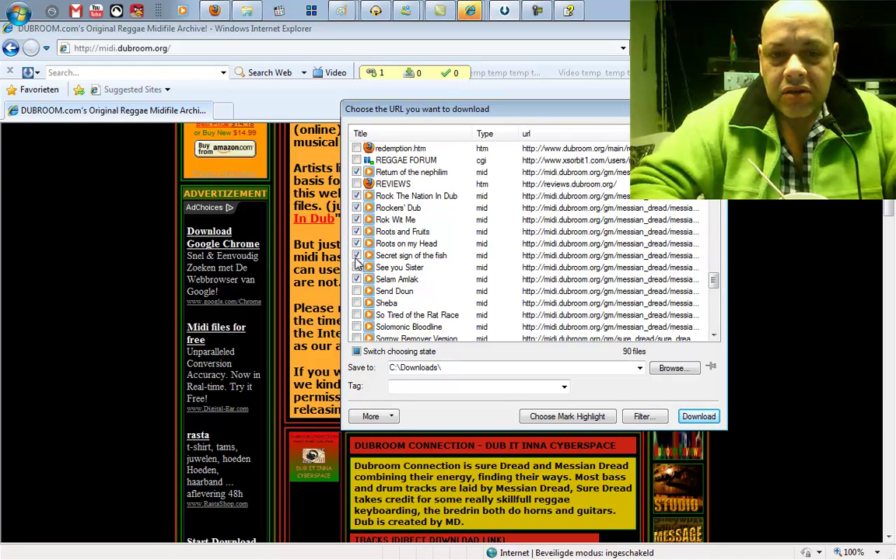
{"action": "left_click", "coordinate": [357, 279]}
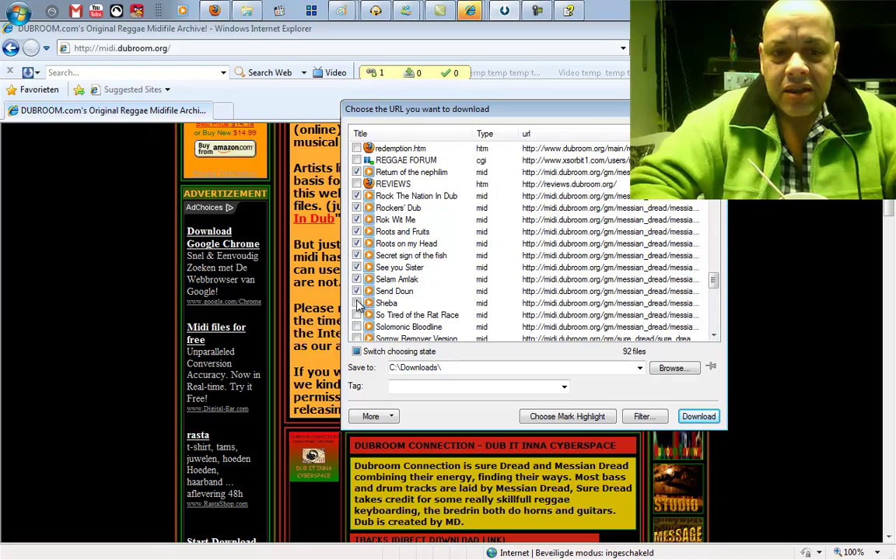
{"action": "left_click", "coordinate": [356, 304]}
{"action": "left_click", "coordinate": [357, 327]}
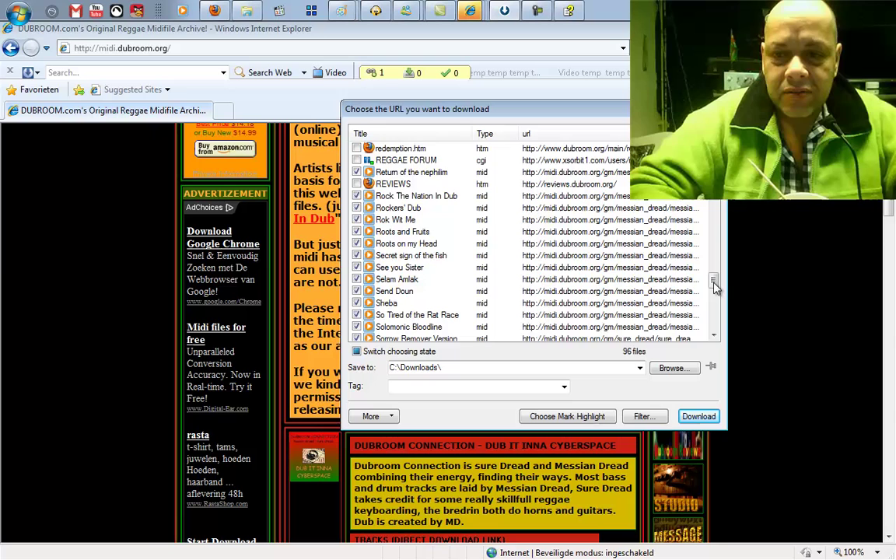
{"action": "left_click_drag", "start_coordinate": [713, 281], "coordinate": [716, 304]}
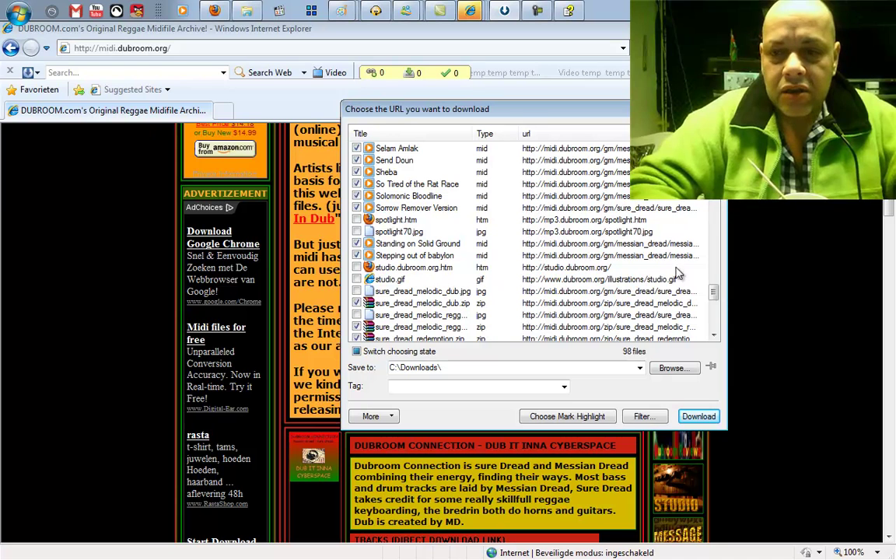
Step: Tick The Jerusalem Connection, Surely Dread, Surely Dubbing, The Painter and Theme of the Shepherd
{"action": "left_click_drag", "start_coordinate": [714, 292], "coordinate": [714, 303]}
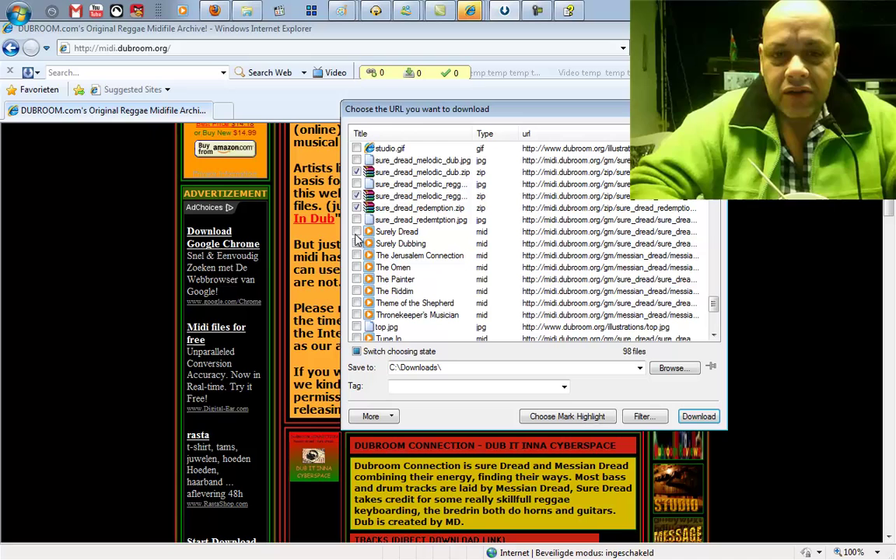
{"action": "left_click", "coordinate": [358, 256]}
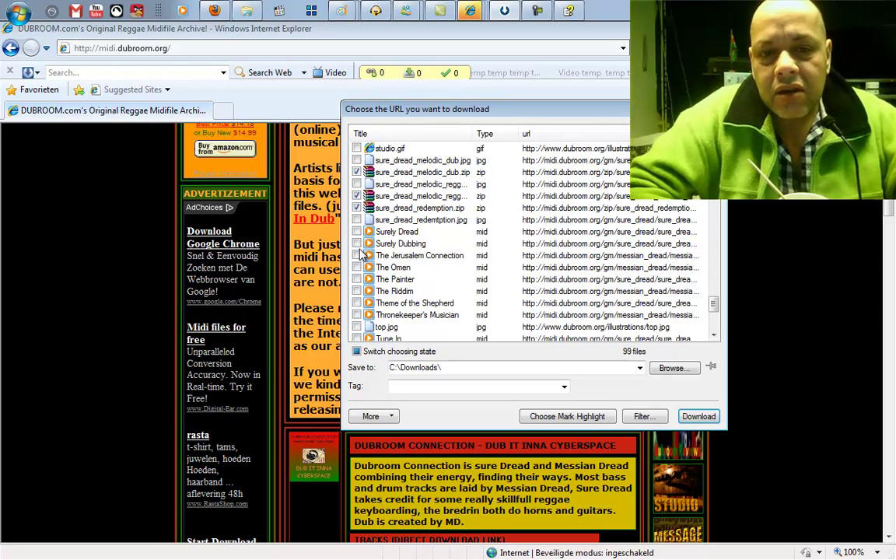
{"action": "left_click", "coordinate": [356, 221]}
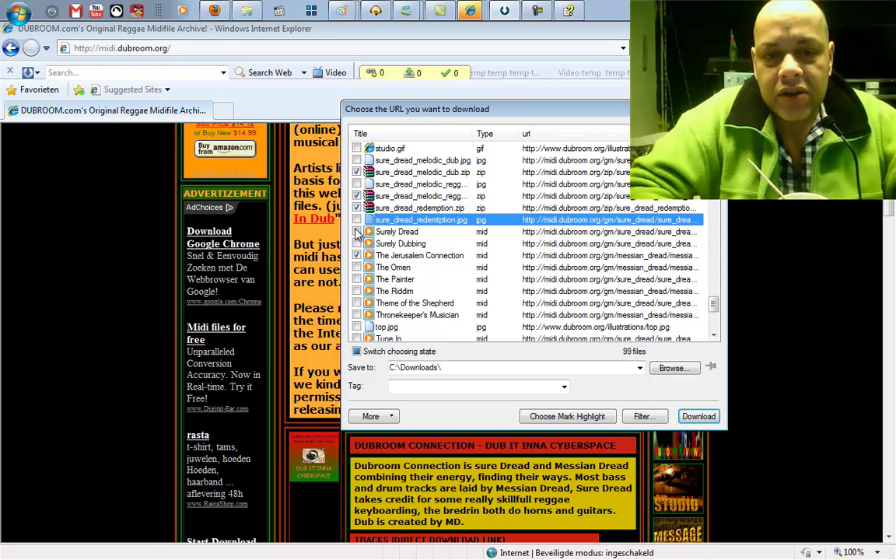
{"action": "left_click", "coordinate": [358, 232]}
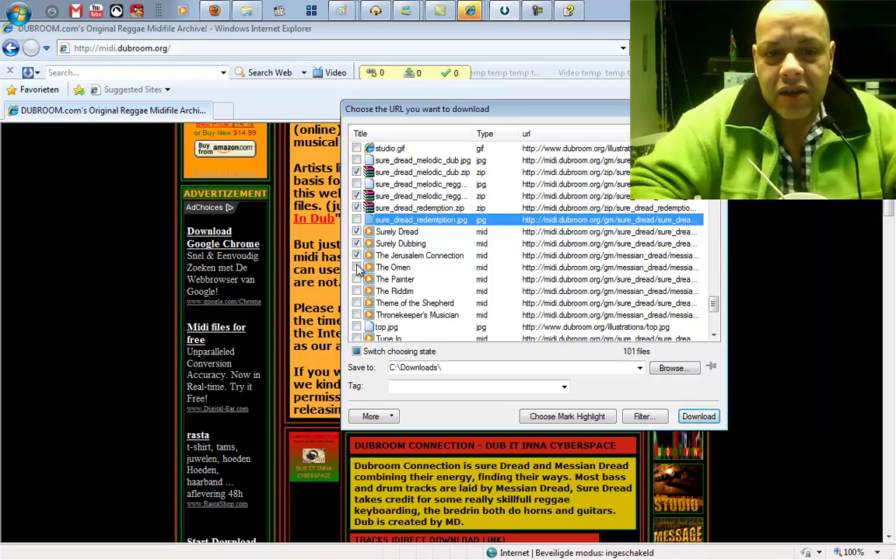
{"action": "left_click", "coordinate": [357, 280]}
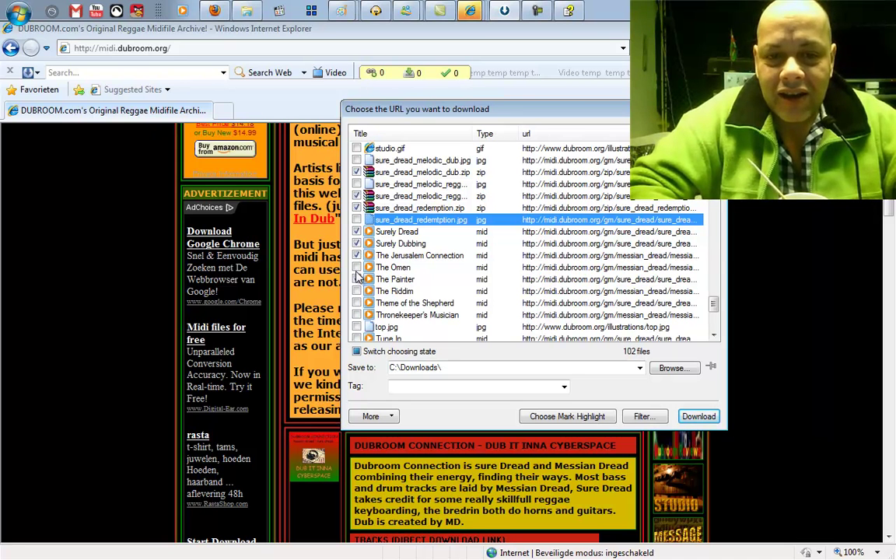
{"action": "left_click", "coordinate": [356, 304]}
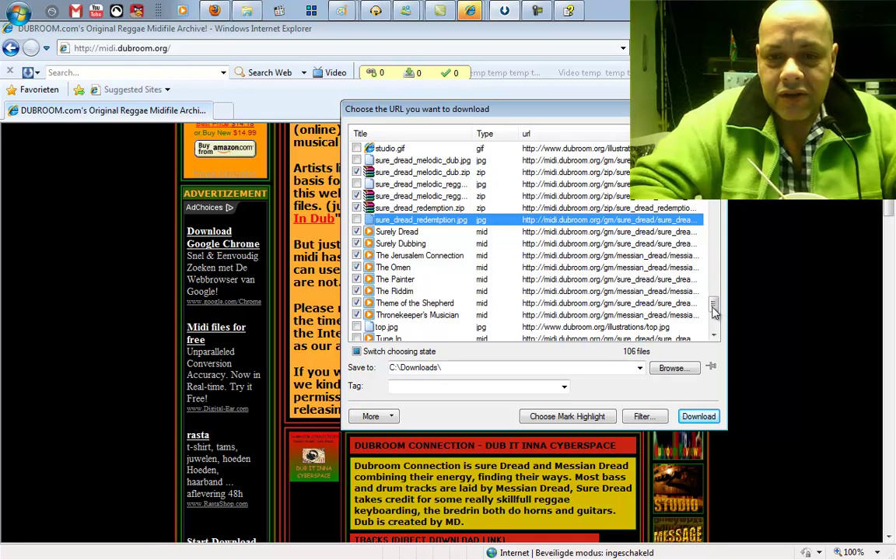
Step: Tick the last tracks: Wa Da Da, Why do the heathen rage?, Yeshouah Dub and Zionic Skank
{"action": "scroll", "coordinate": [715, 311], "scroll_direction": "down", "scroll_amount": 1}
{"action": "scroll", "coordinate": [715, 315], "scroll_direction": "down", "scroll_amount": 3}
{"action": "scroll", "coordinate": [717, 331], "scroll_direction": "down", "scroll_amount": 1}
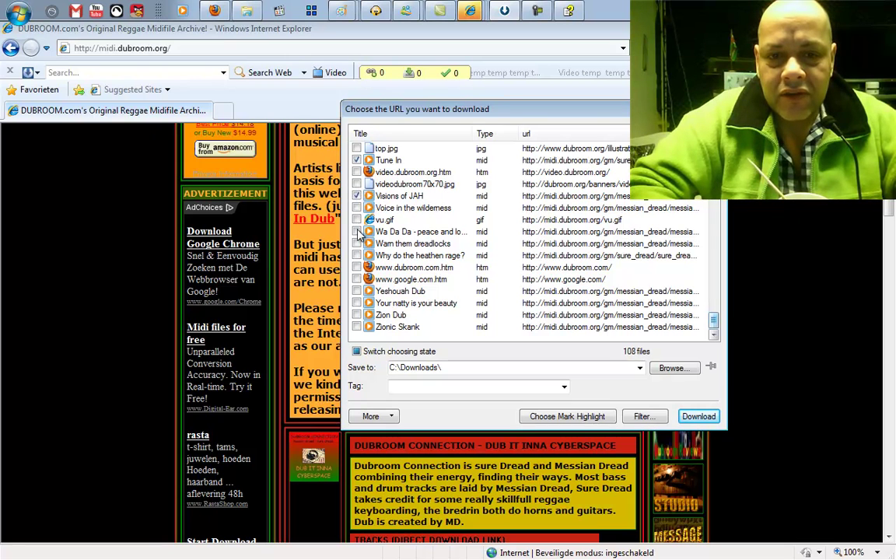
{"action": "left_click", "coordinate": [356, 232]}
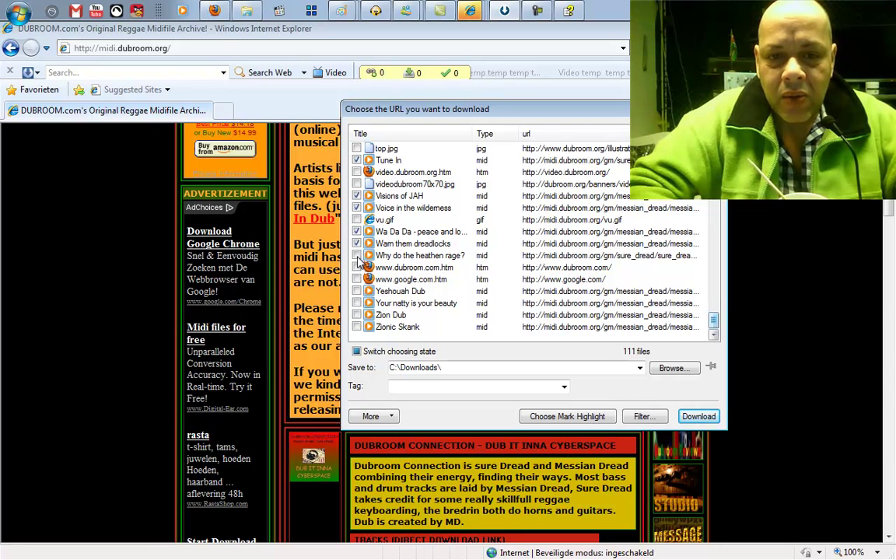
{"action": "left_click", "coordinate": [356, 255]}
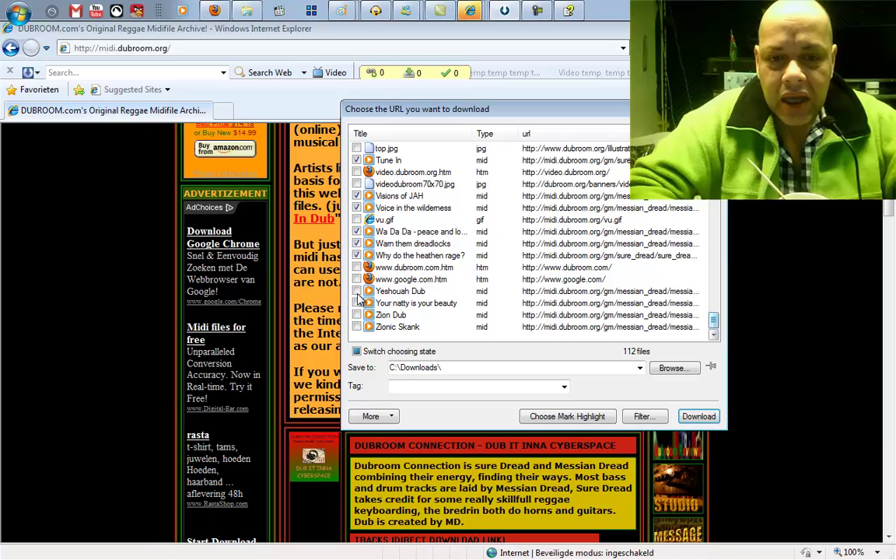
{"action": "left_click", "coordinate": [357, 291]}
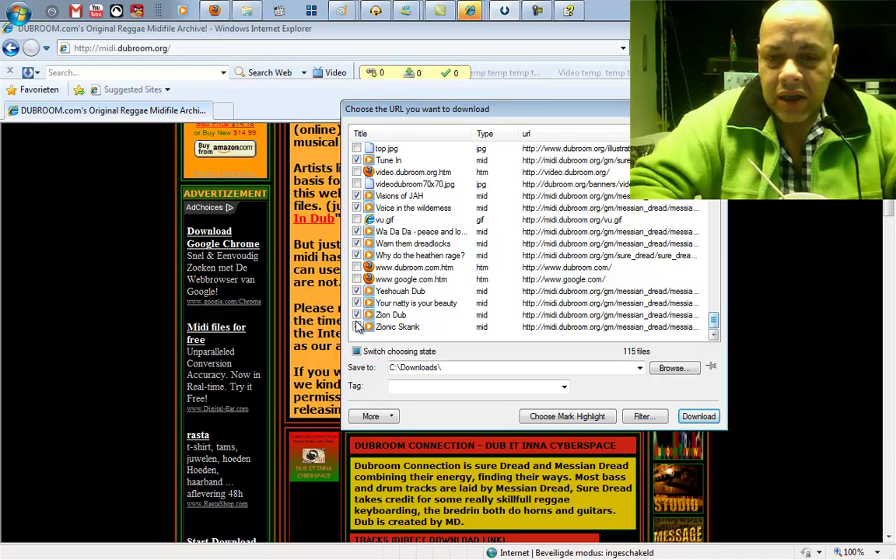
{"action": "left_click", "coordinate": [356, 326]}
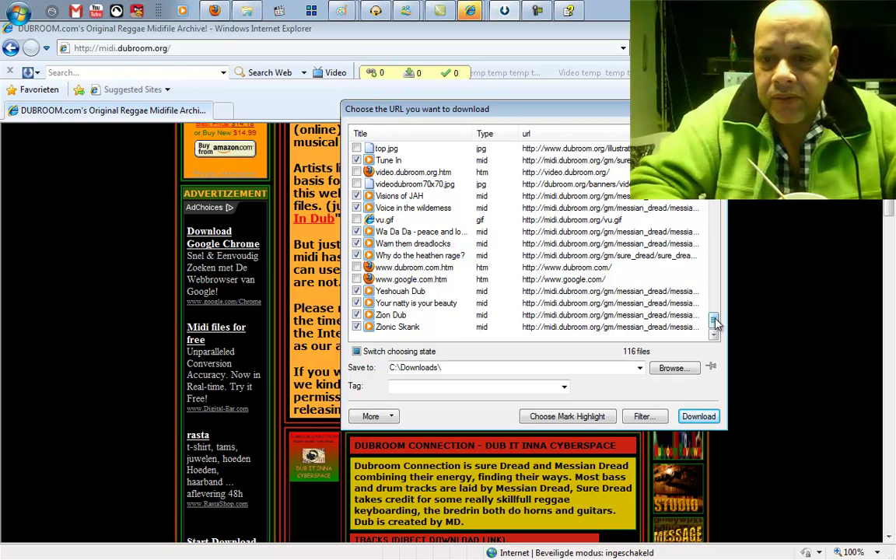
{"action": "scroll", "coordinate": [715, 321], "scroll_direction": "up", "scroll_amount": 1}
{"action": "left_click_drag", "start_coordinate": [714, 321], "coordinate": [713, 309]}
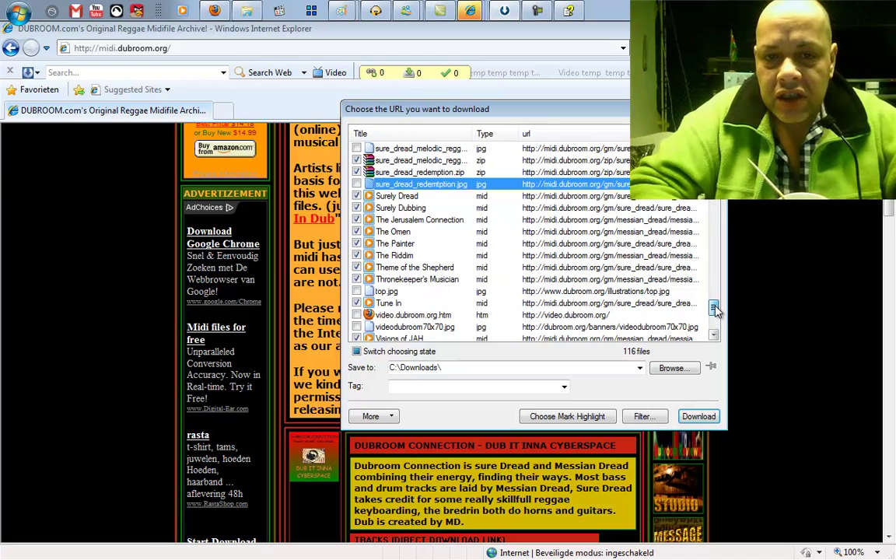
{"action": "mouse_move", "coordinate": [715, 310]}
{"action": "left_mouse_down"}
{"action": "mouse_move", "coordinate": [716, 300]}
{"action": "mouse_move", "coordinate": [722, 327]}
{"action": "left_mouse_up"}
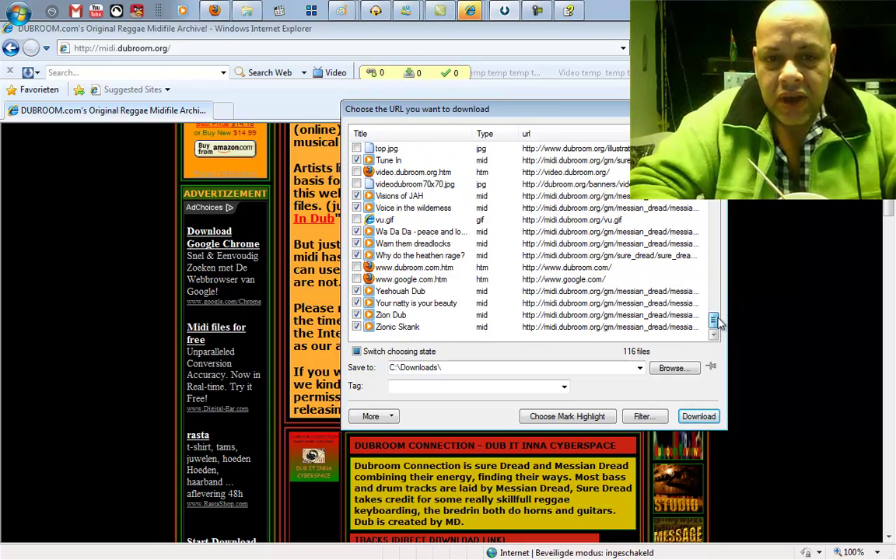
{"action": "left_click_drag", "start_coordinate": [717, 323], "coordinate": [716, 297]}
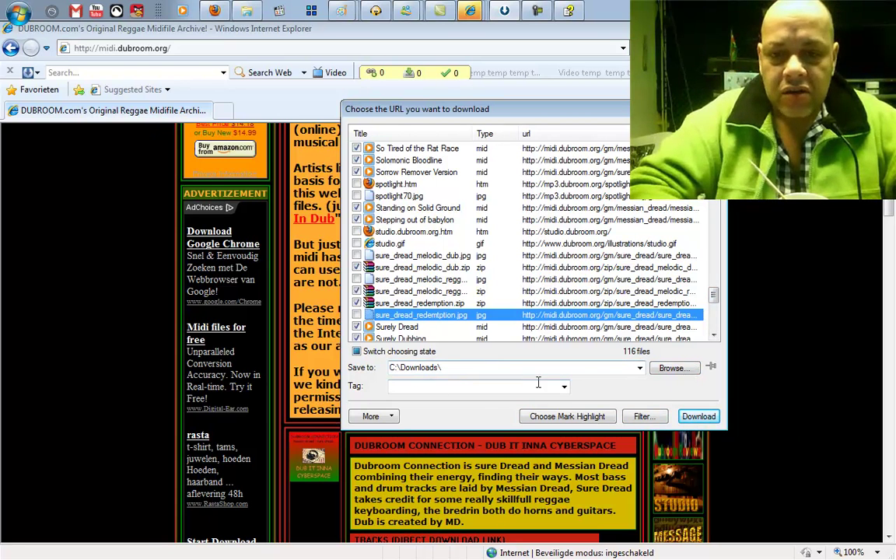
Step: Start downloading all the marked MIDI and zip files from Orbit's link list
{"action": "left_click", "coordinate": [699, 416]}
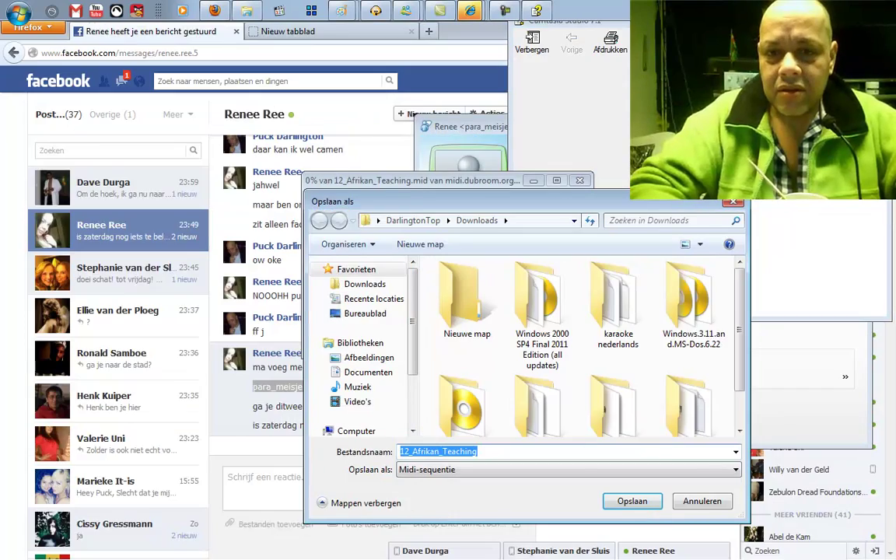
Step: Jump to the top of Orbit's download list to see the completed DUBROOM files
{"action": "key", "text": "Home"}
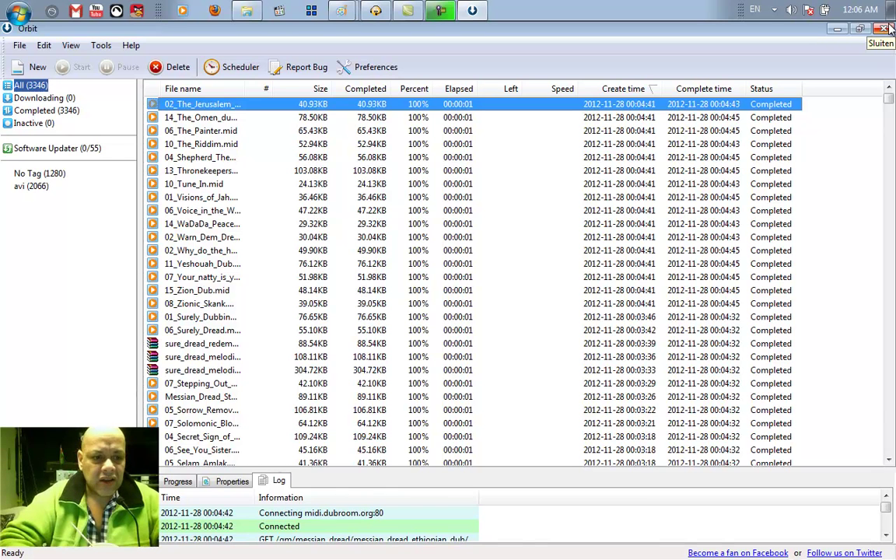
Step: Close the Orbit Downloader window to reveal the desktop
{"action": "left_click", "coordinate": [887, 28]}
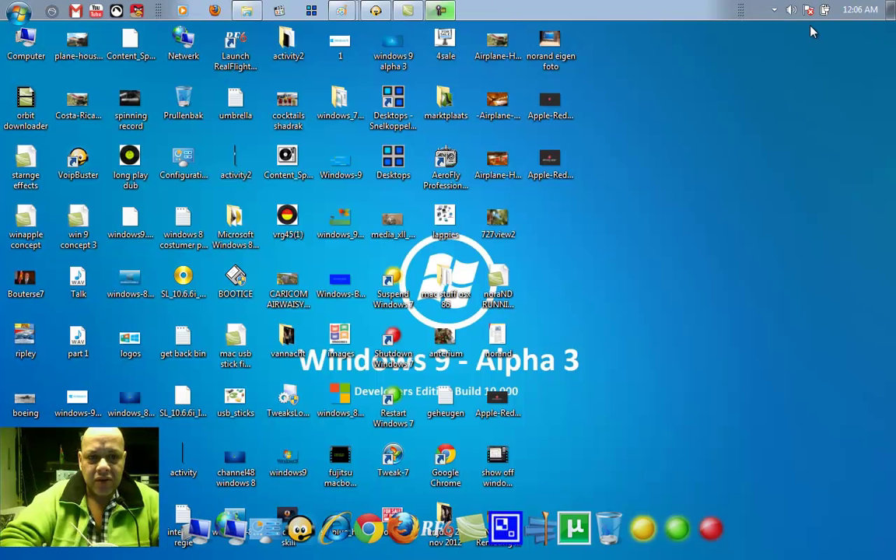